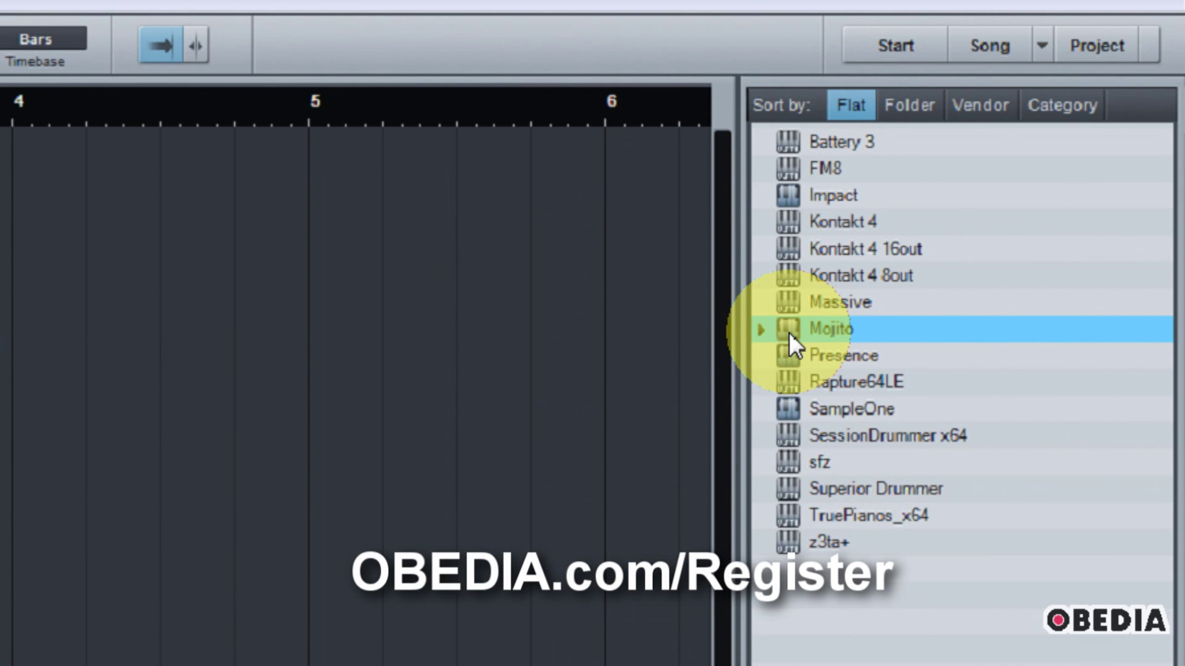
Add a Mojito instrument track from the Browser, make it taller, and move the synth window up
left_click_drag(789, 332, 0, 224)
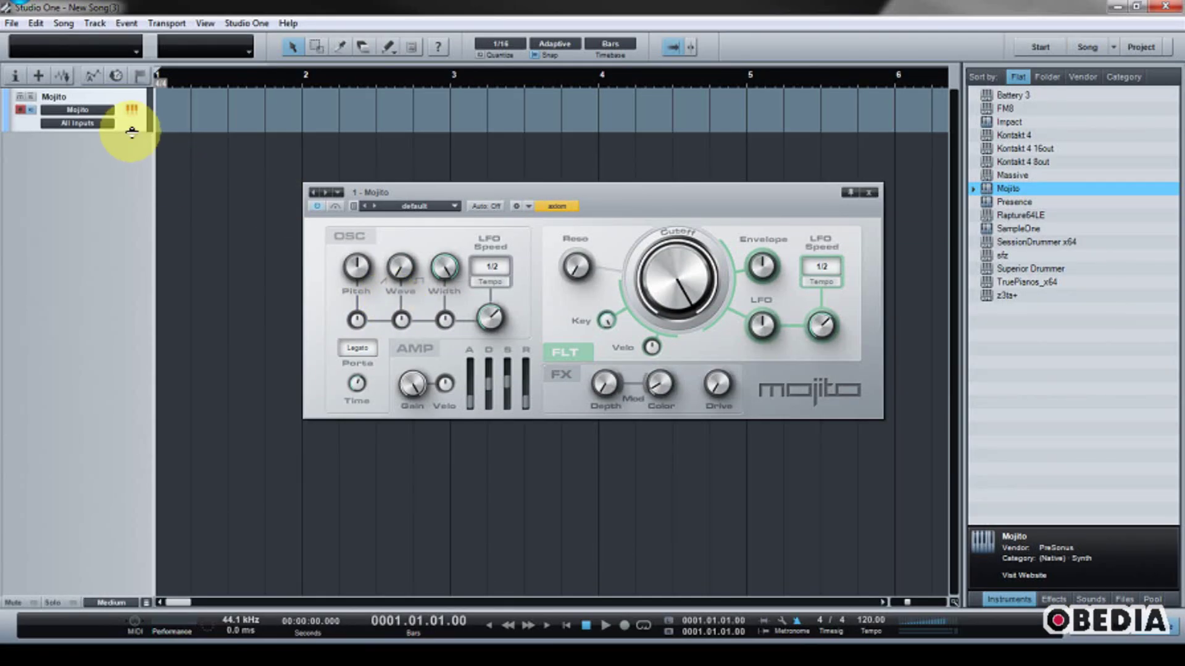
left_click_drag(132, 131, 125, 240)
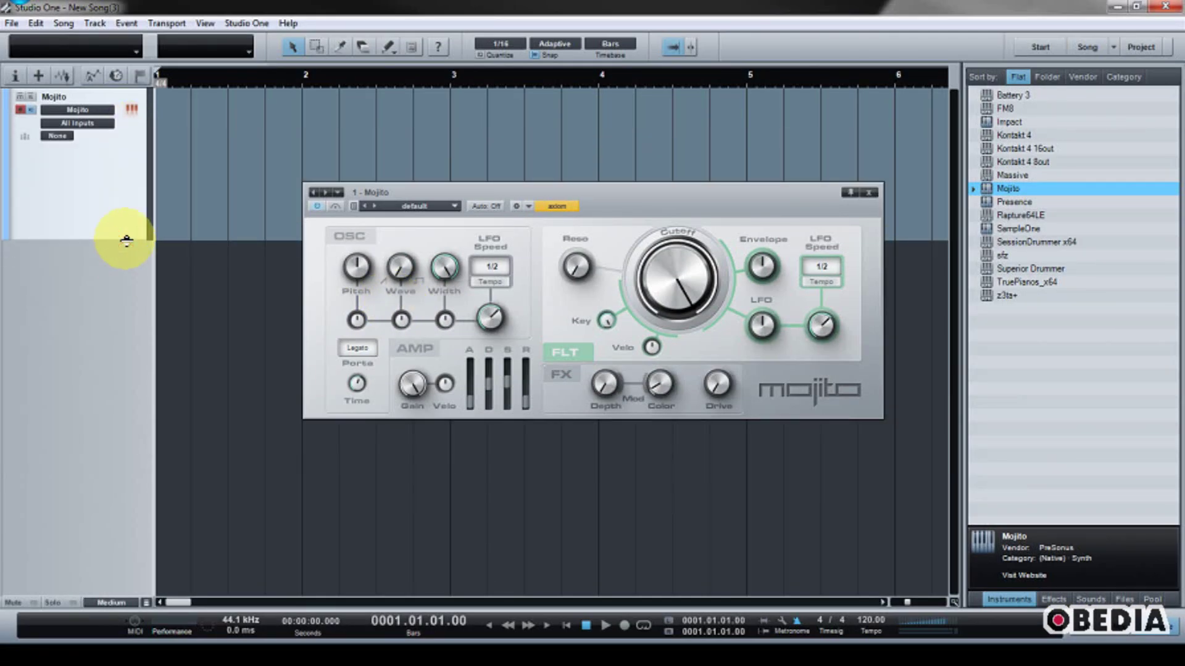
left_click_drag(470, 195, 352, 216)
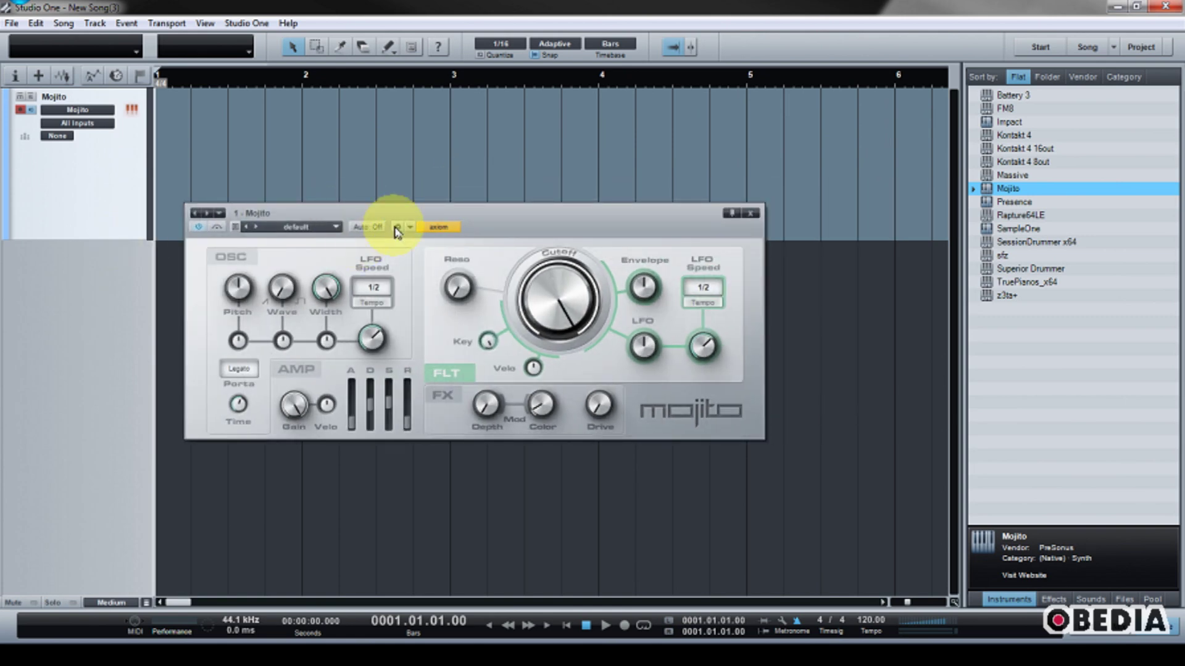
left_click_drag(510, 223, 703, 175)
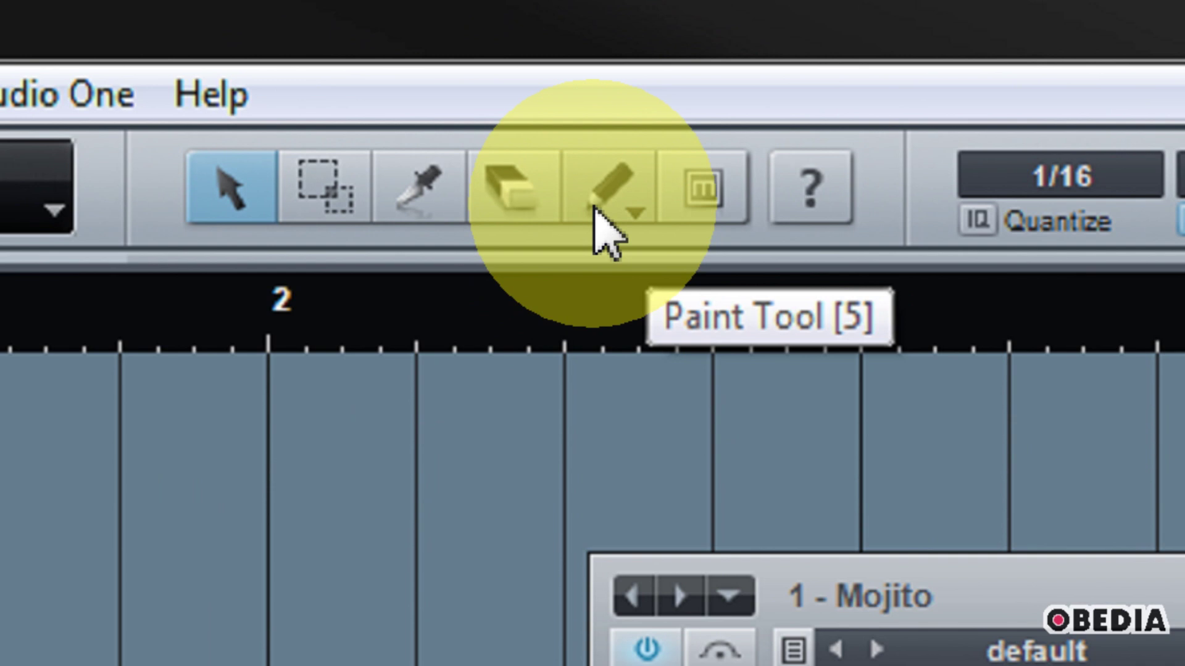
Paint an empty one-bar Mojito part from bar 1 to bar 2, then return to the Arrow tool
left_click(596, 210)
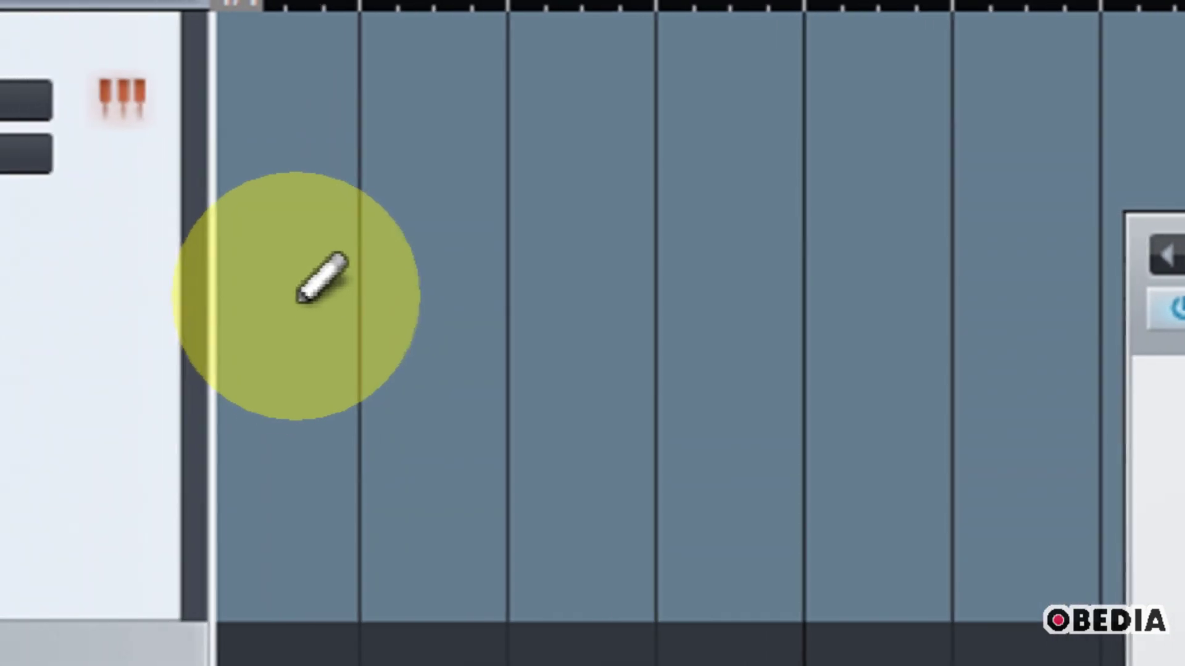
left_click(305, 316)
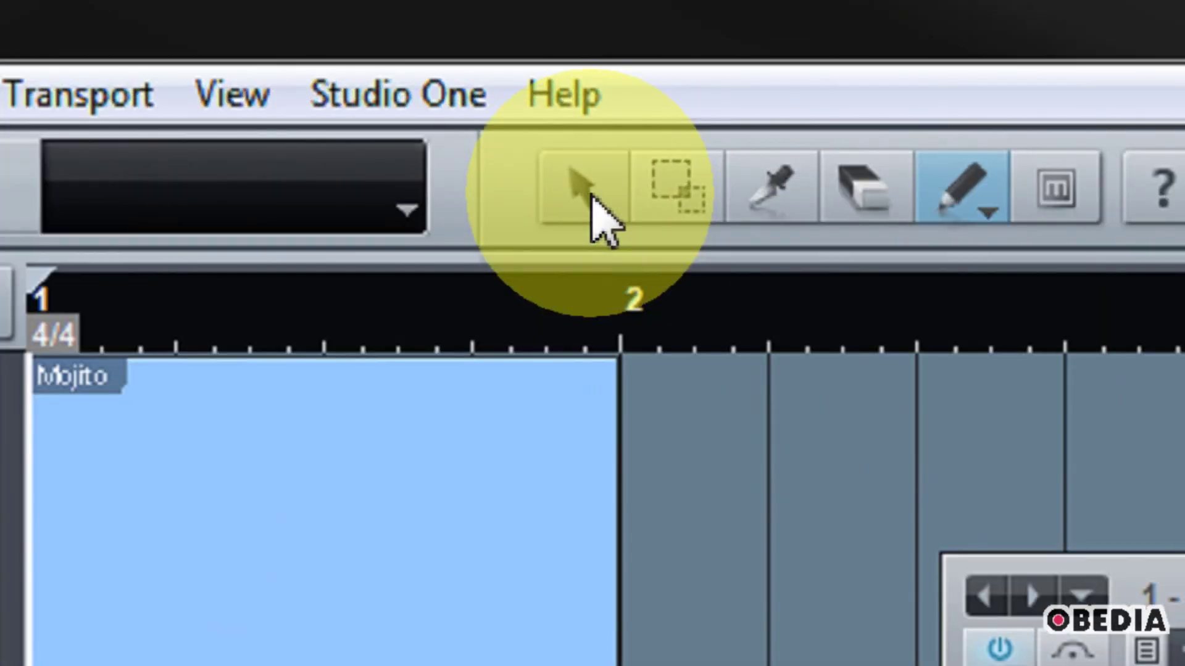
left_click(293, 48)
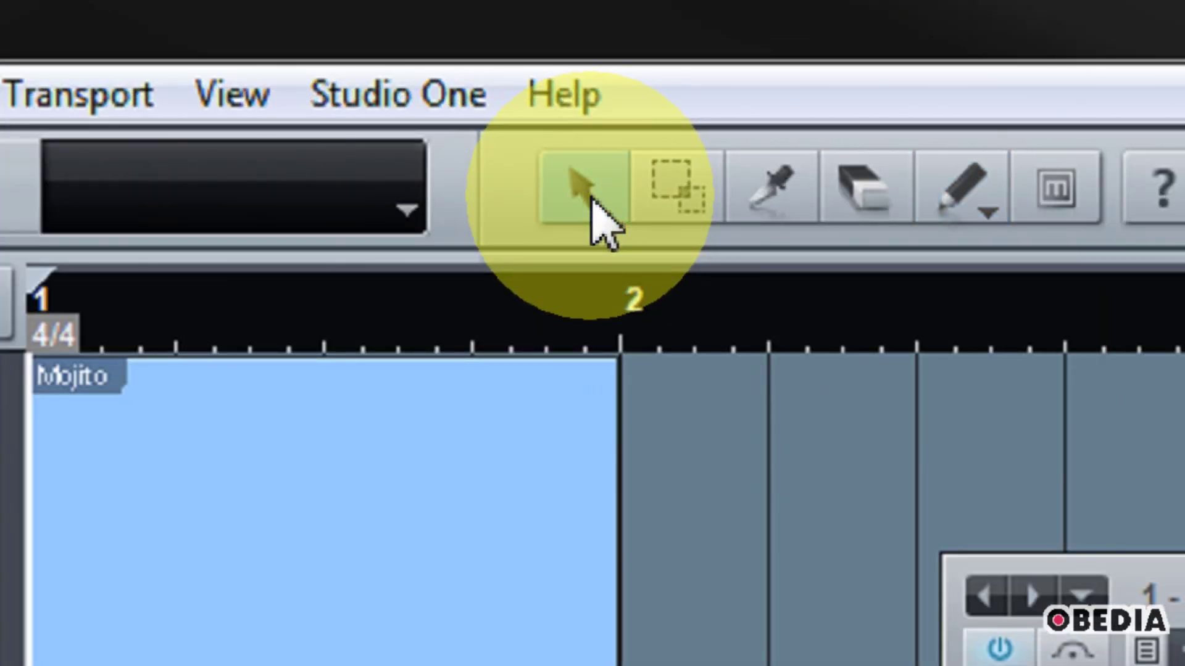
left_click(246, 129)
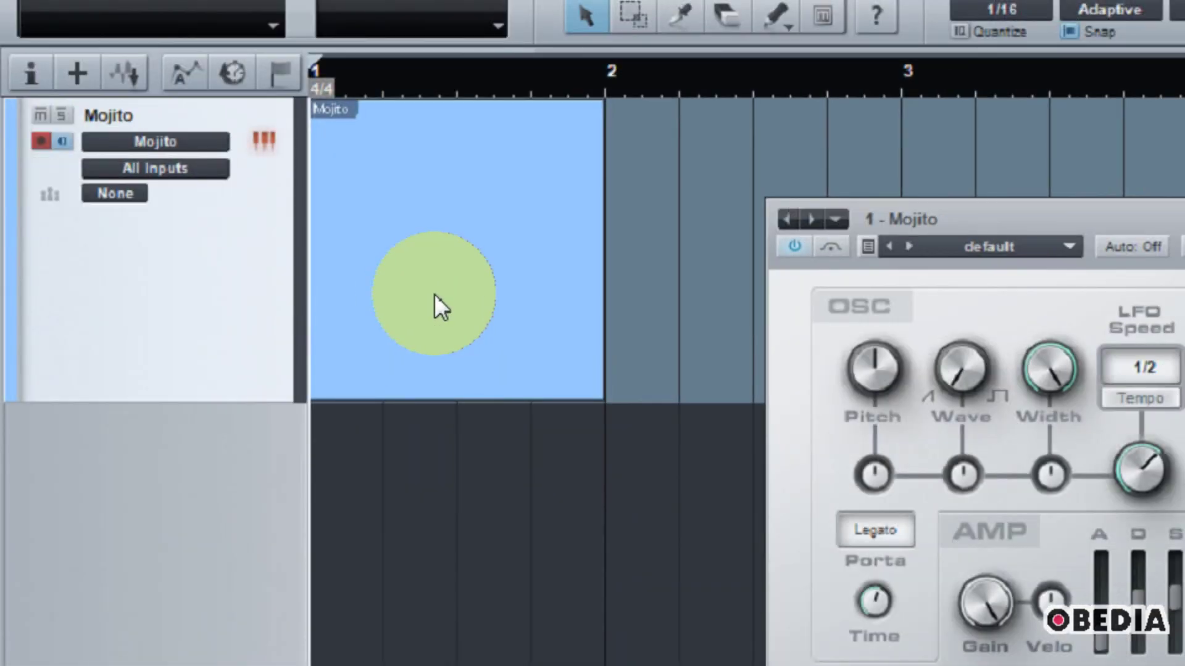
Open the Mojito part in the piano roll and load the Fat Bass preset on Mojito
double_click(454, 312)
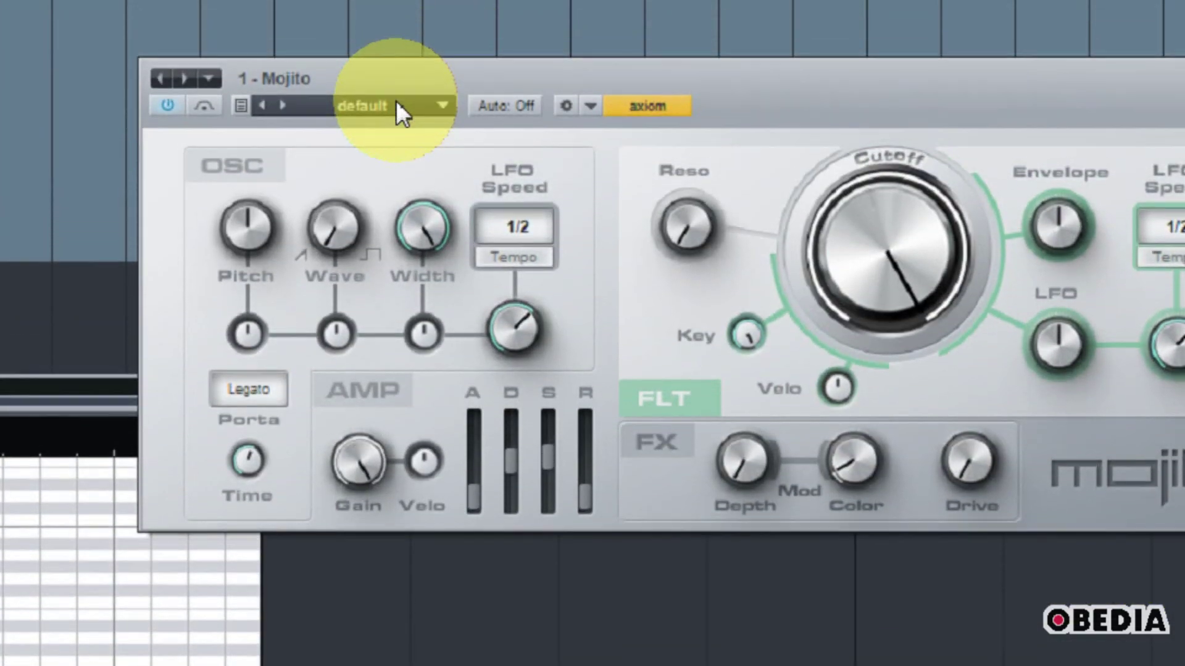
left_click(398, 108)
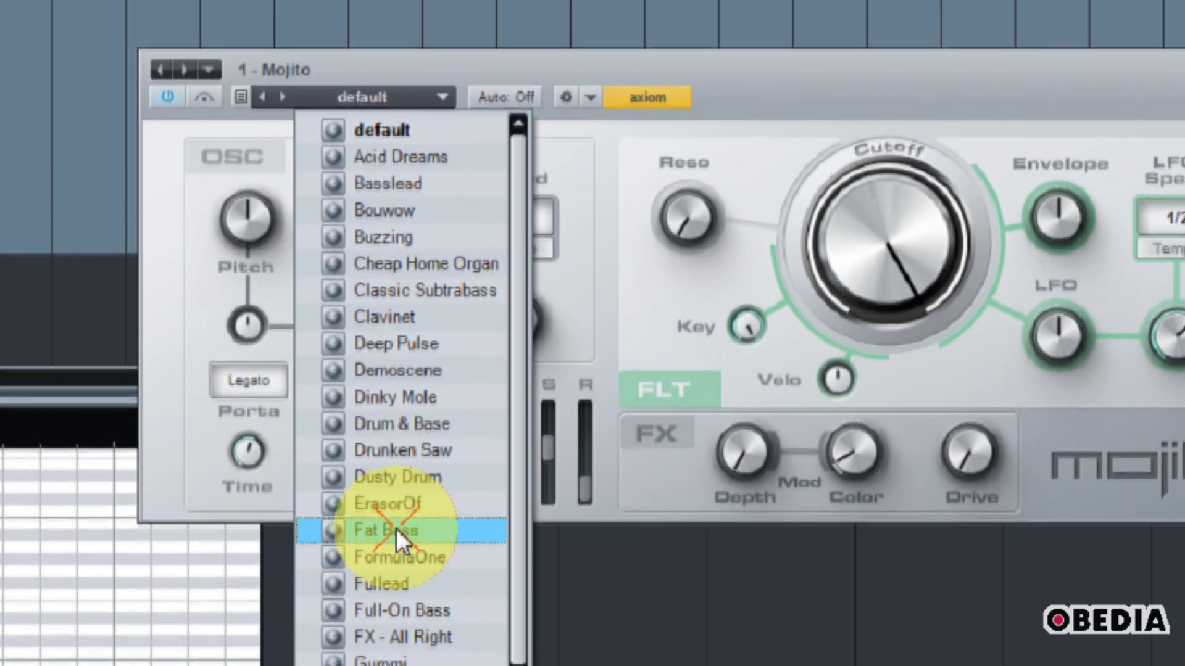
left_click(395, 559)
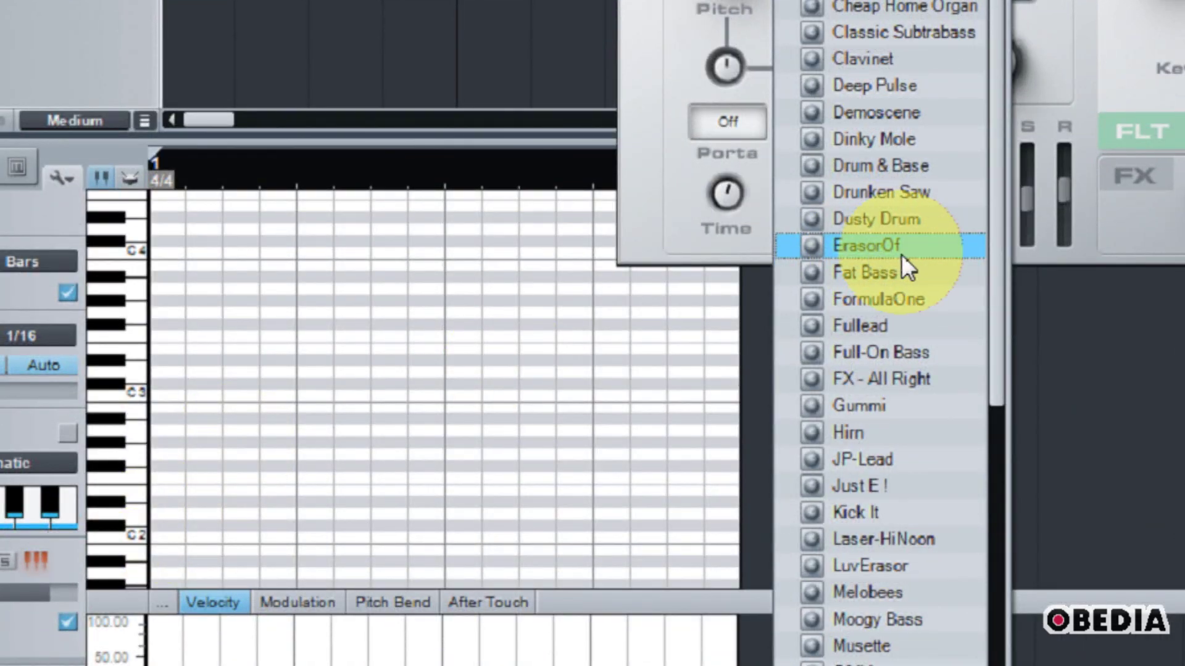
left_click(865, 274)
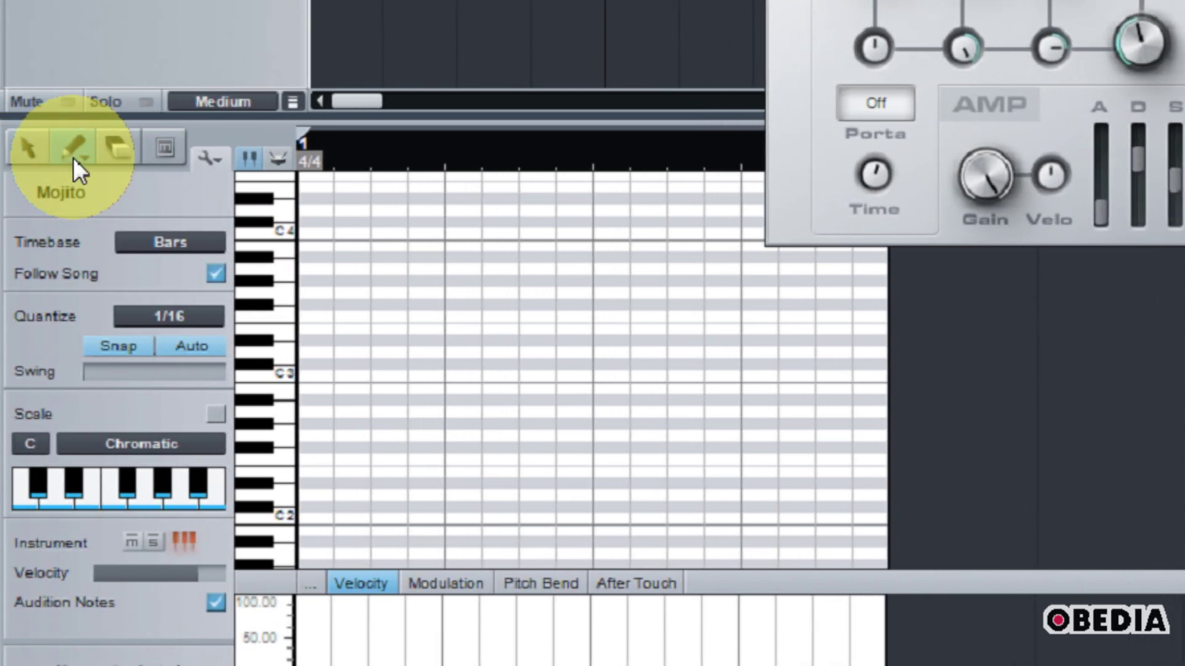
Paint seven 1/16 bass notes around C3, ending on C#3, across bar 1 and play them back
left_click(72, 157)
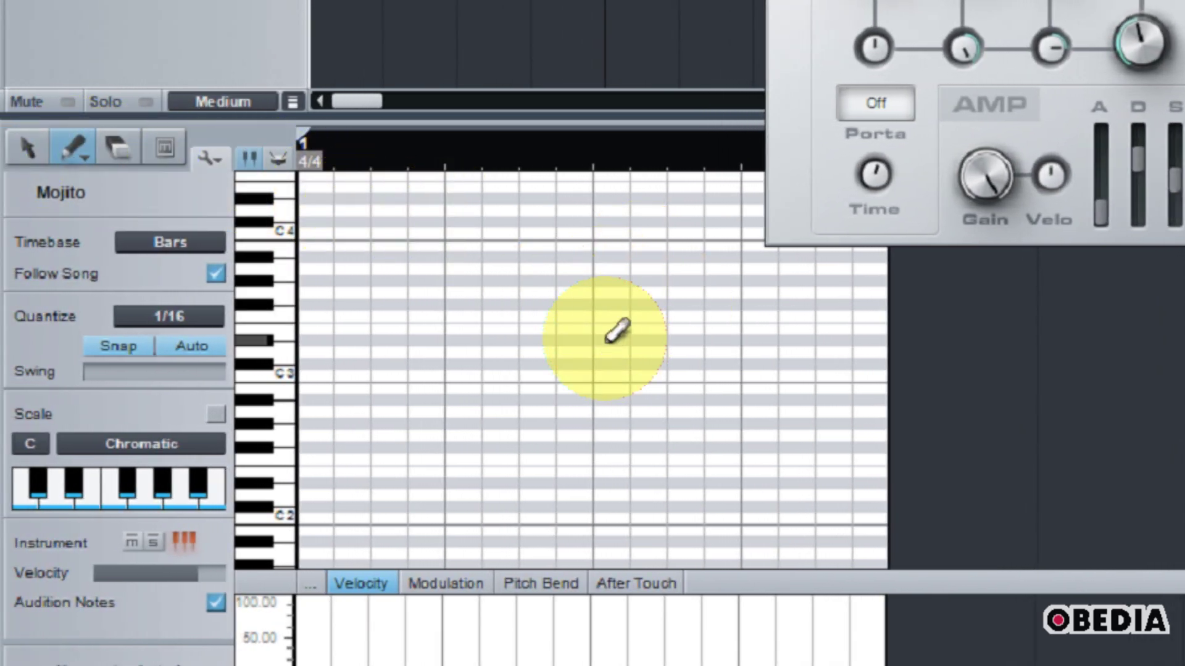
left_click(317, 375)
left_click(412, 375)
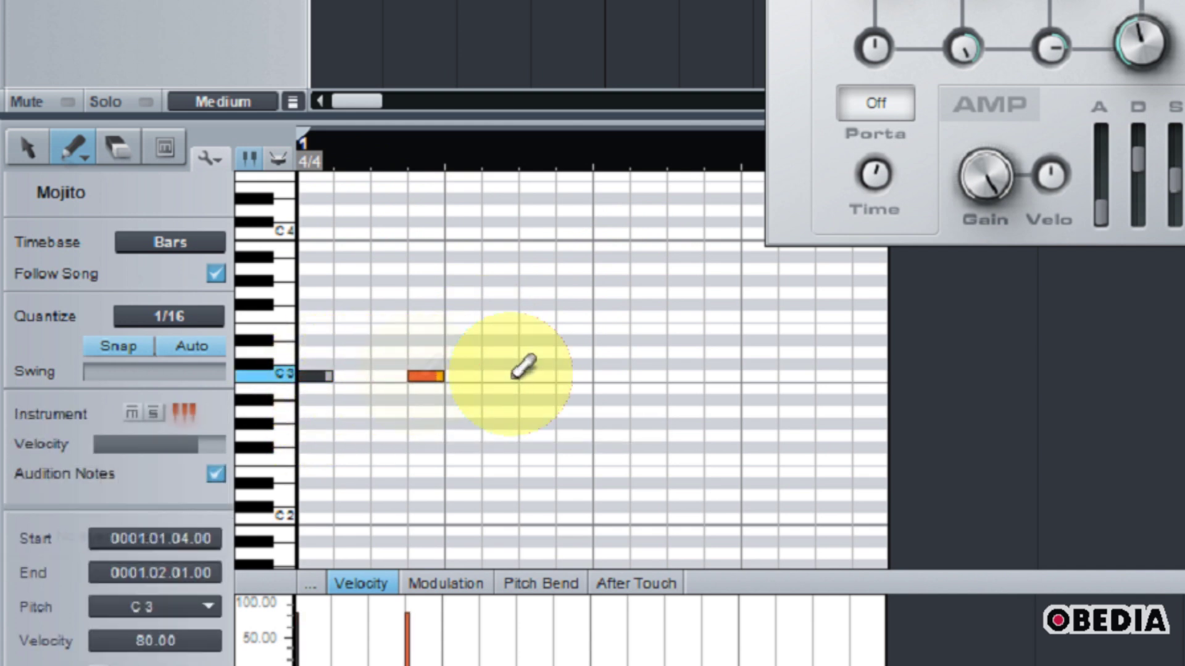
left_click(521, 341)
left_click(636, 375)
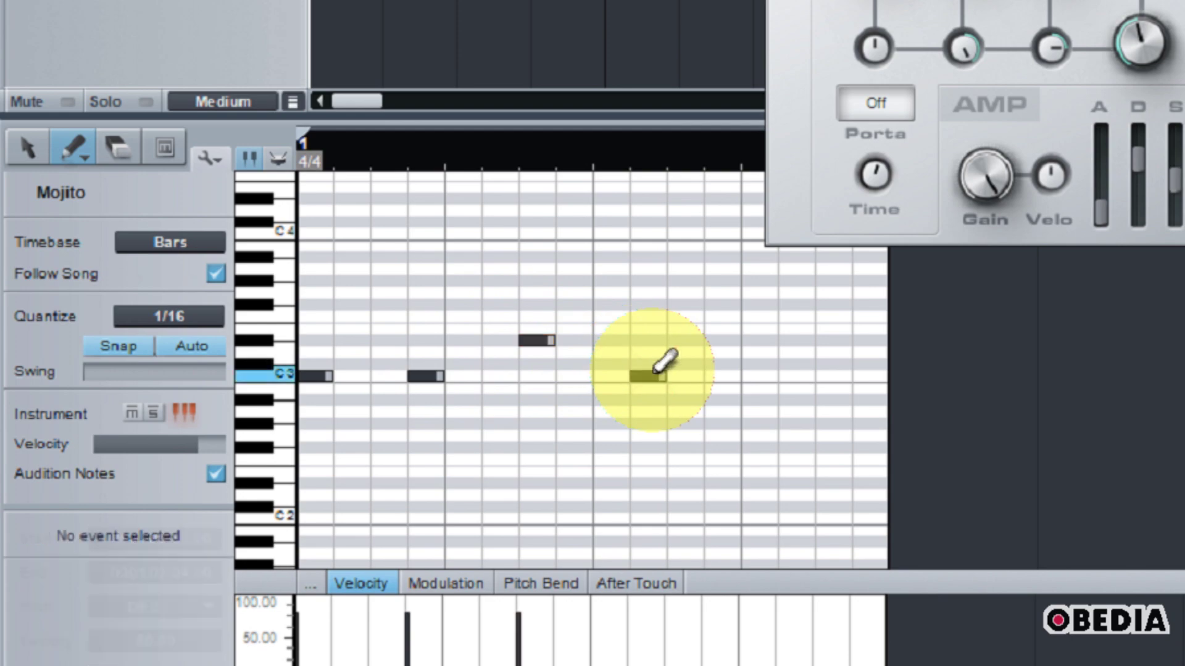
left_click(744, 412)
left_click(818, 341)
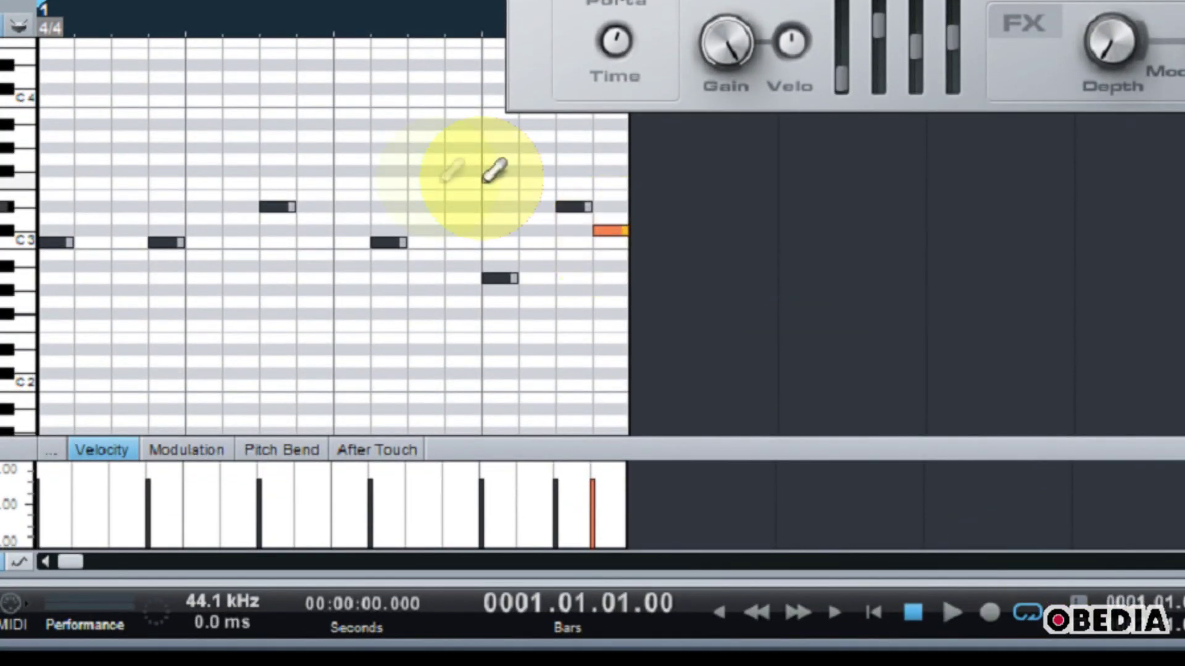
key("space")
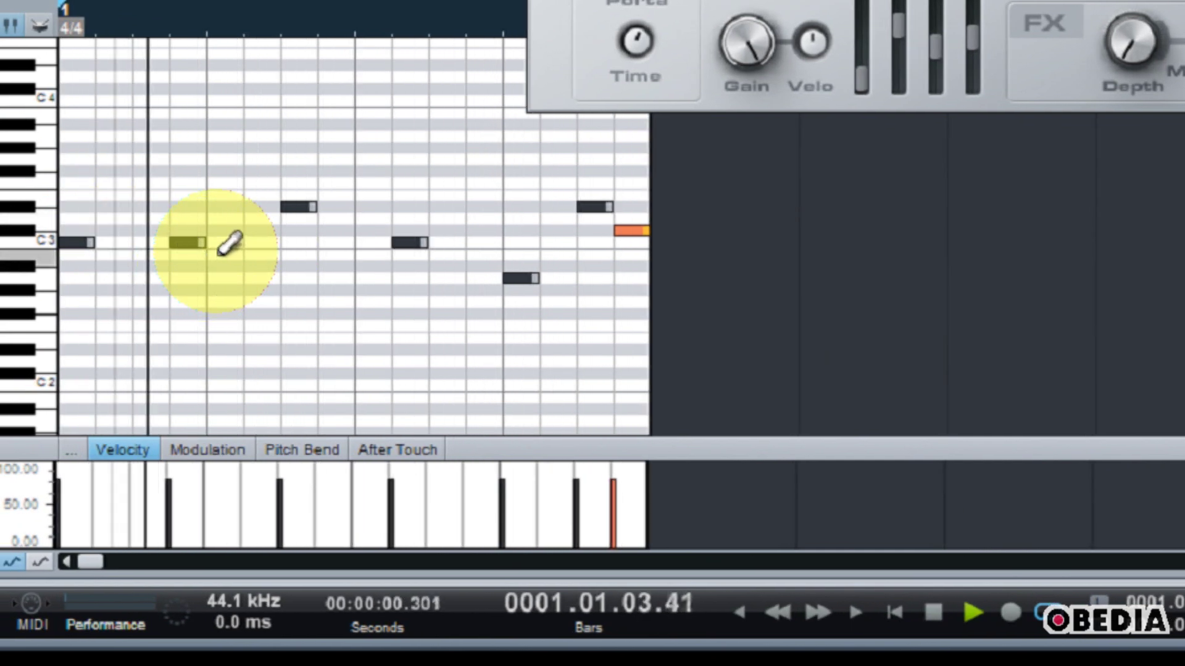
key("space")
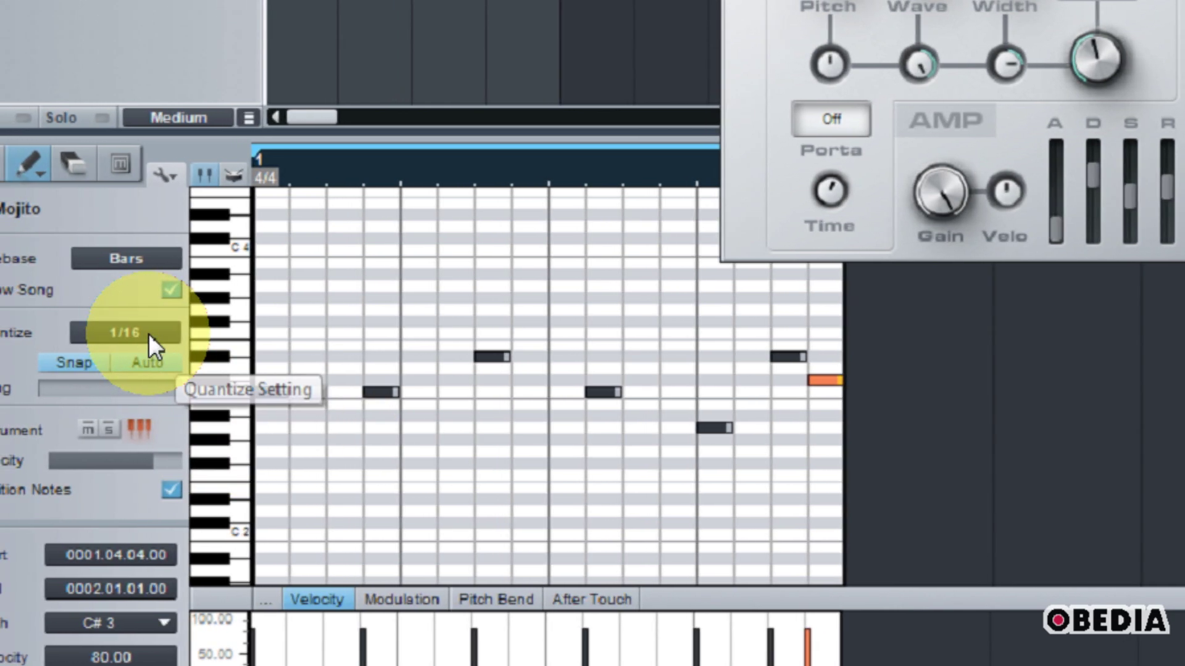
Marquee-select all seven bass notes with the Arrow tool
left_click(278, 392)
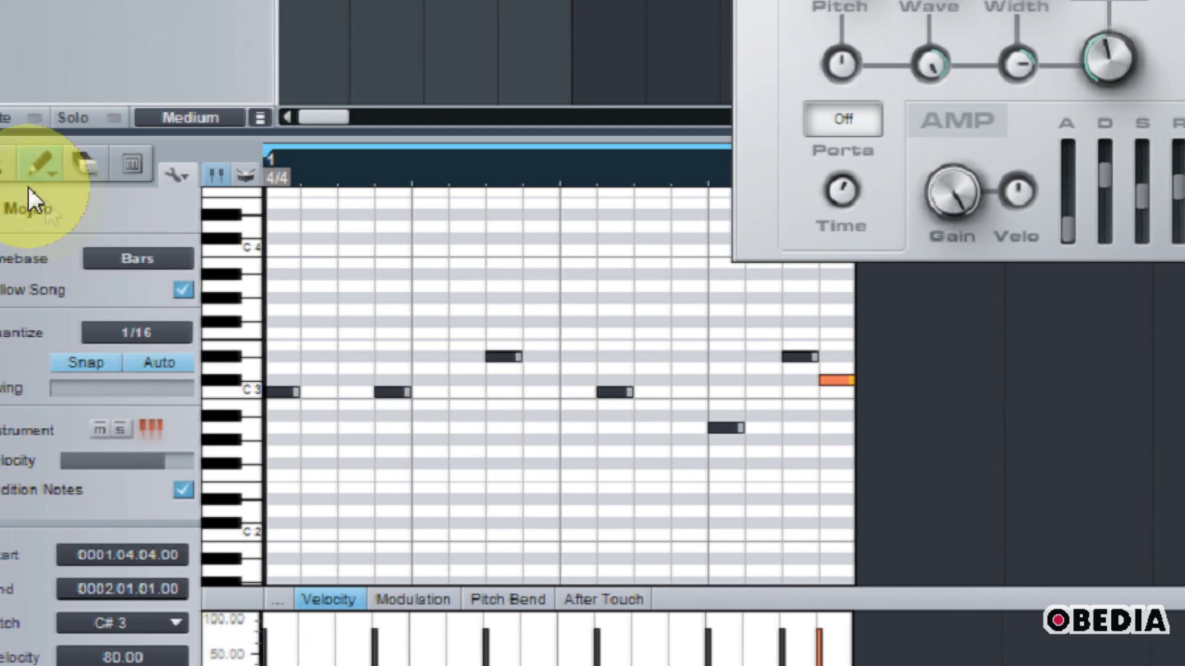
left_click(5, 166)
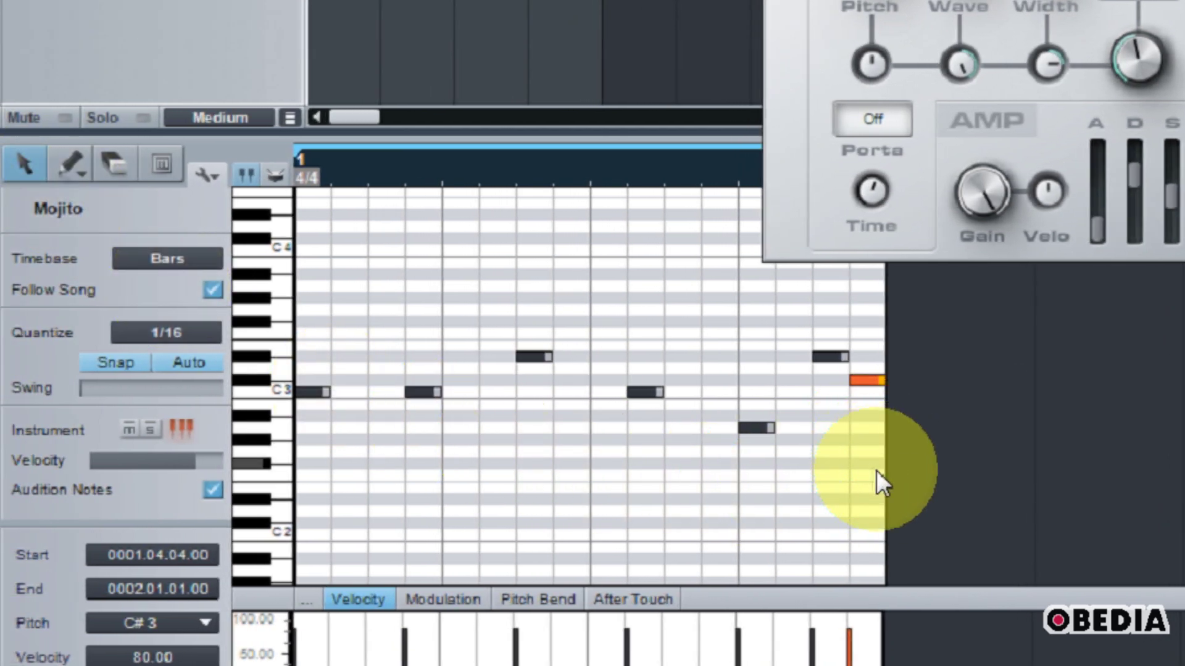
left_click_drag(876, 471, 298, 301)
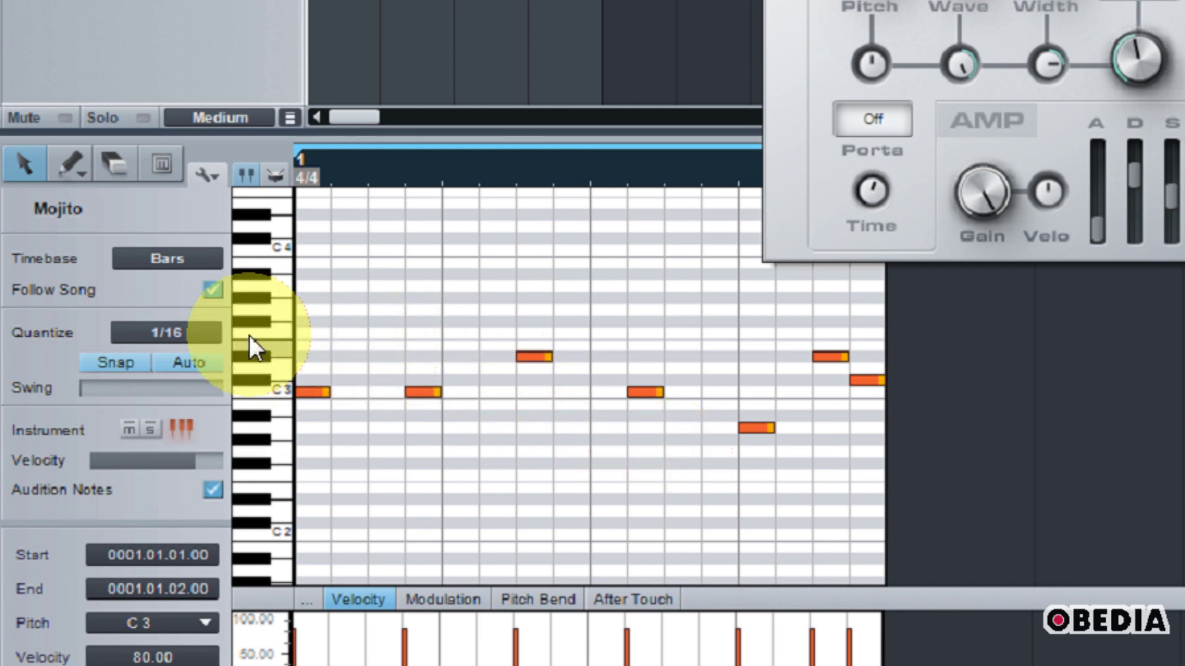
Audition the bass line on 1/32 7:8 and 1/2 quantize grids, then set the grid to 1/8
left_click(174, 332)
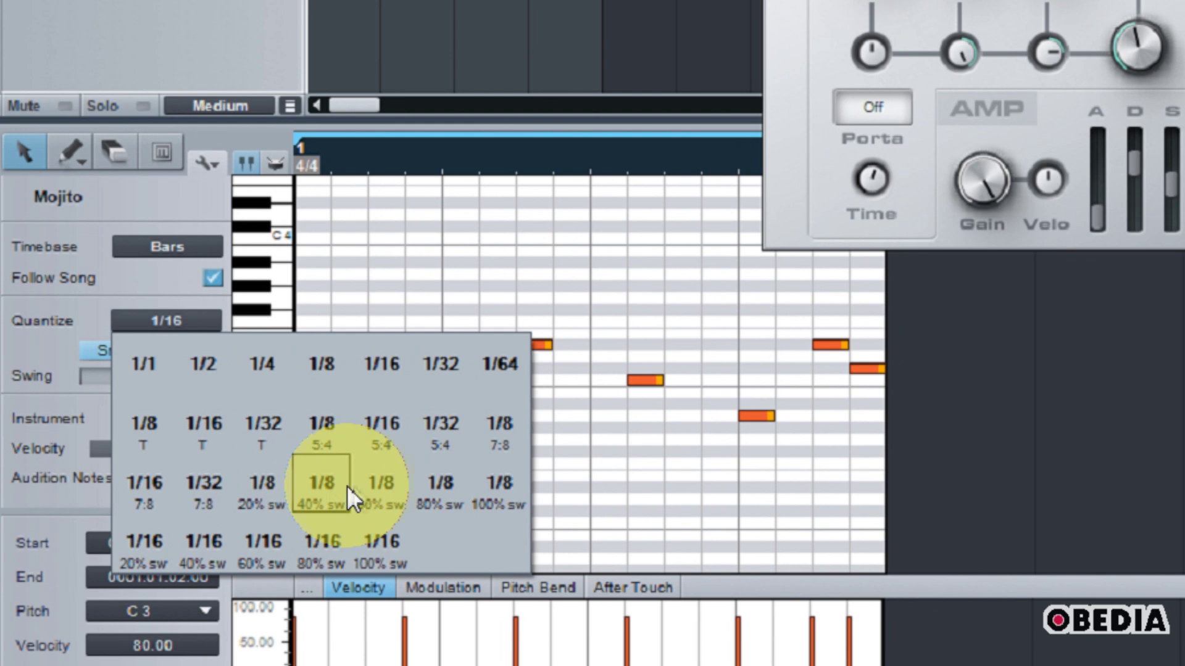
left_click(203, 490)
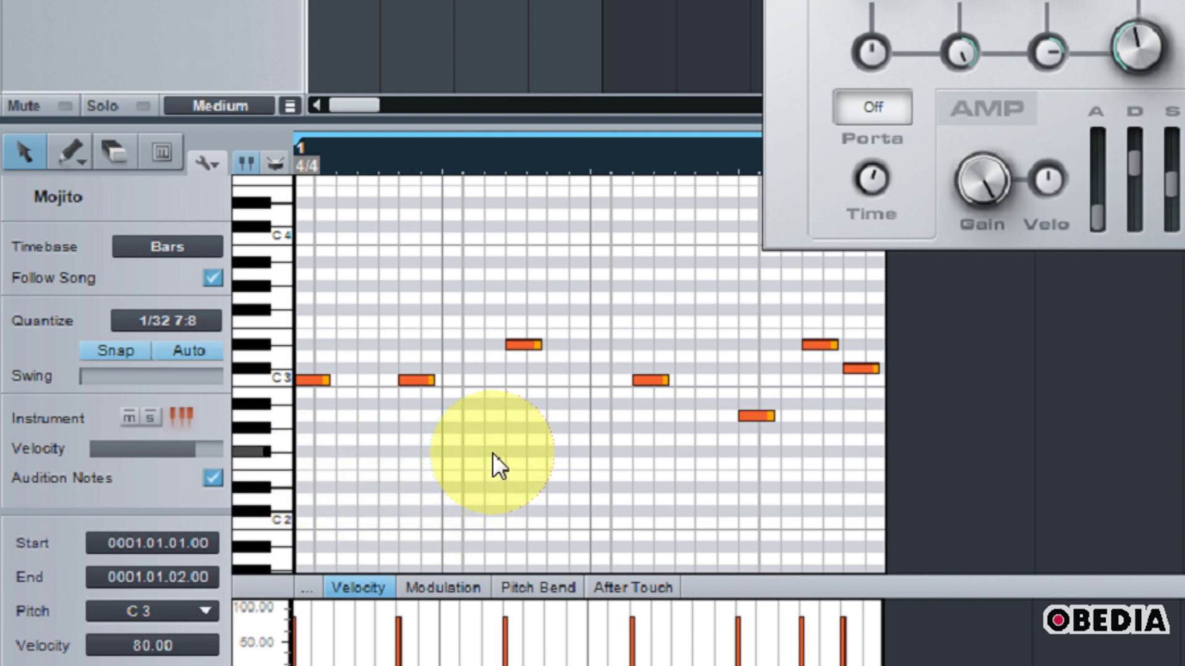
key("space")
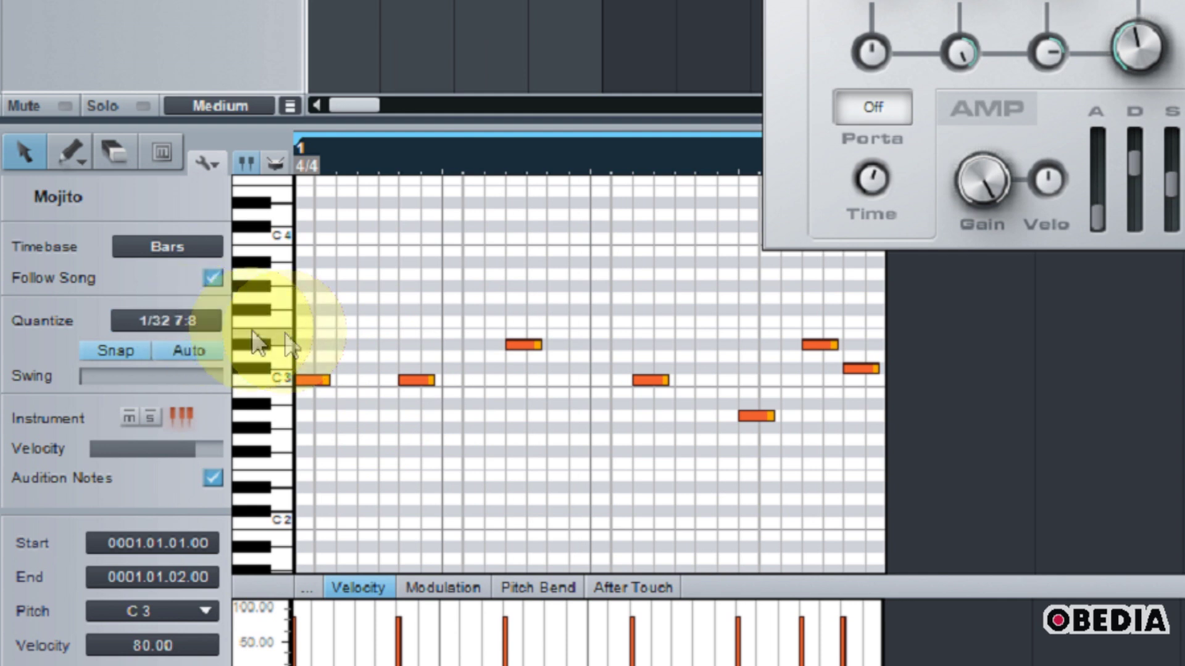
left_click(172, 324)
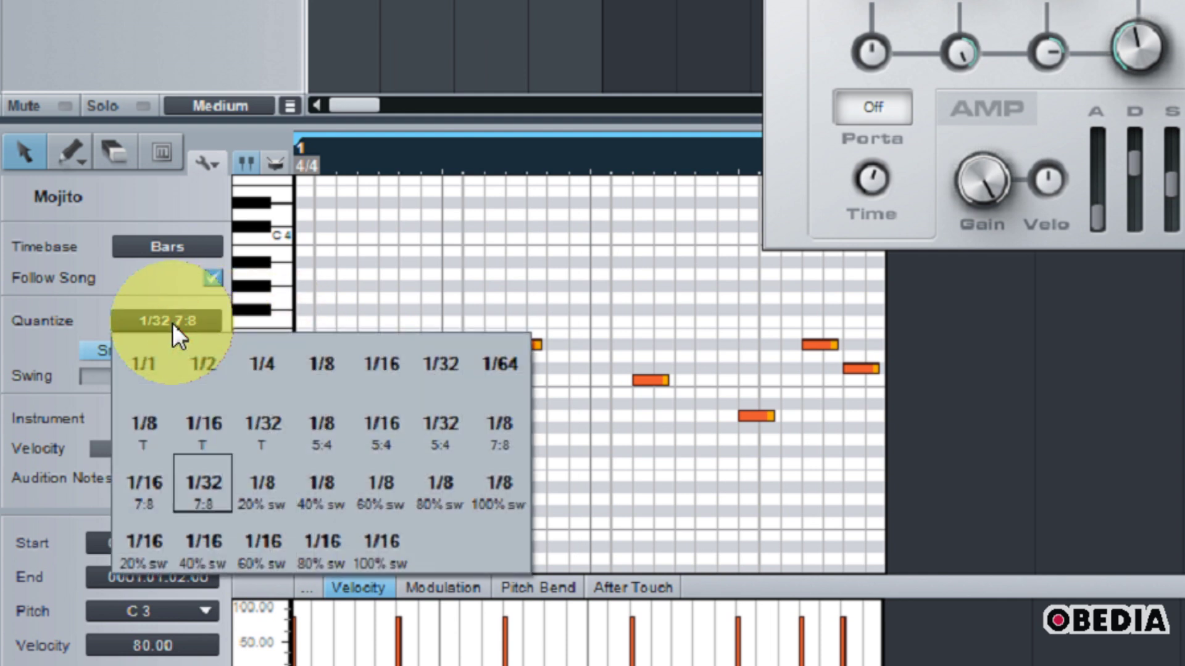
left_click(202, 370)
key("space")
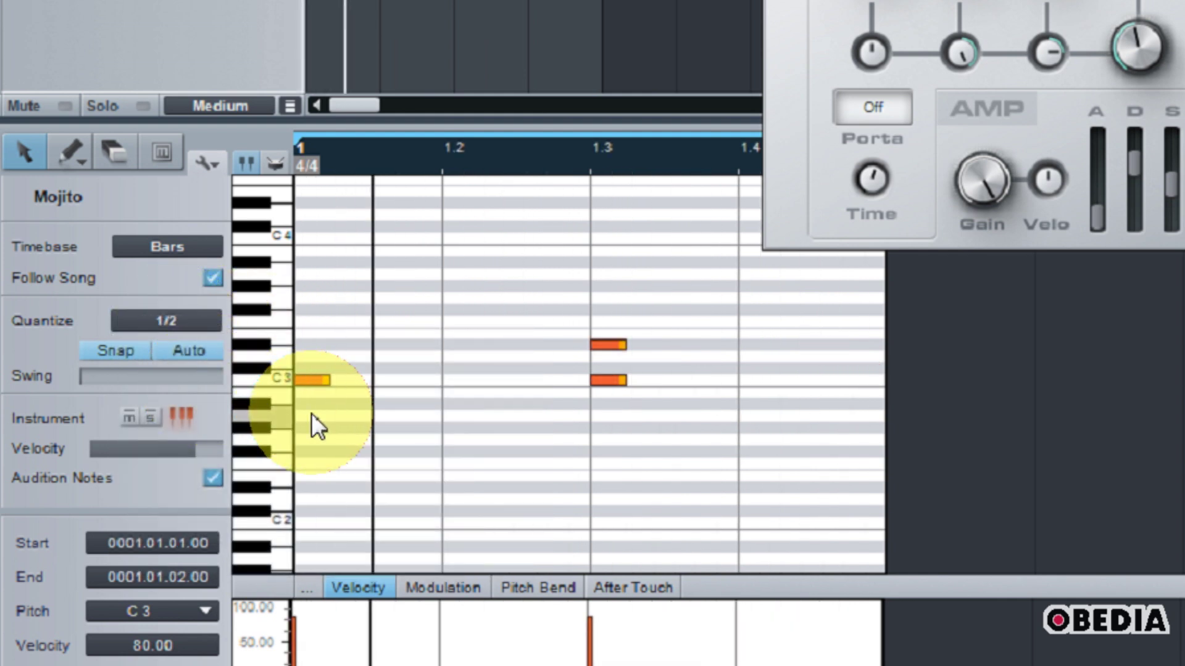
left_click(172, 323)
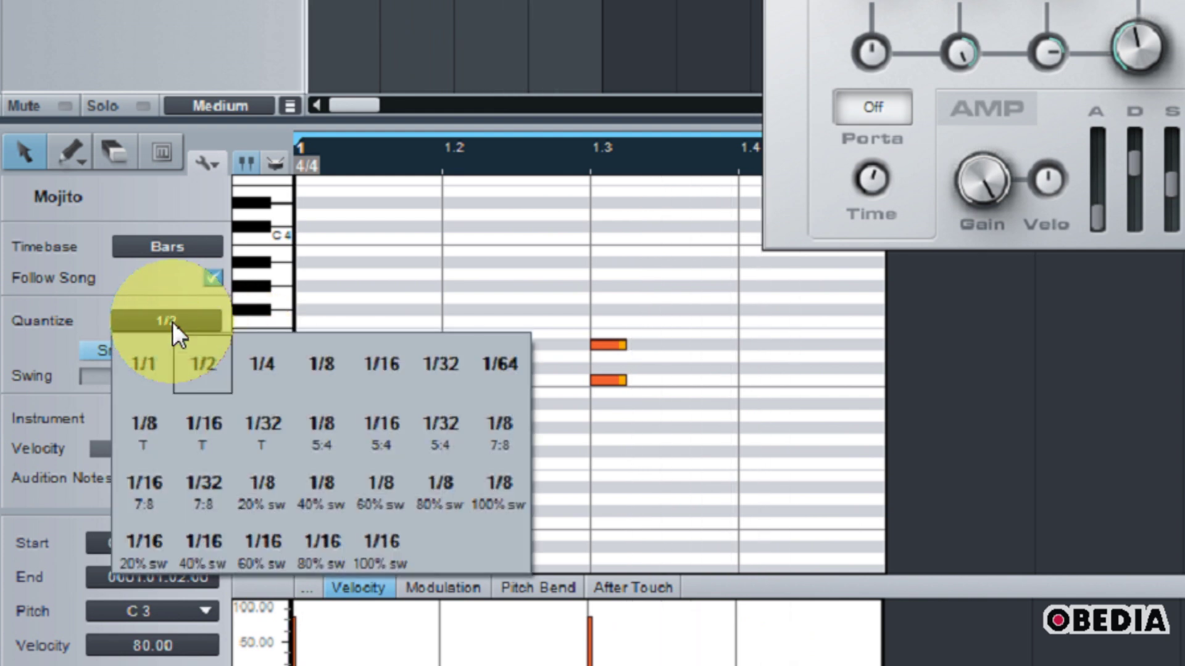
left_click(329, 376)
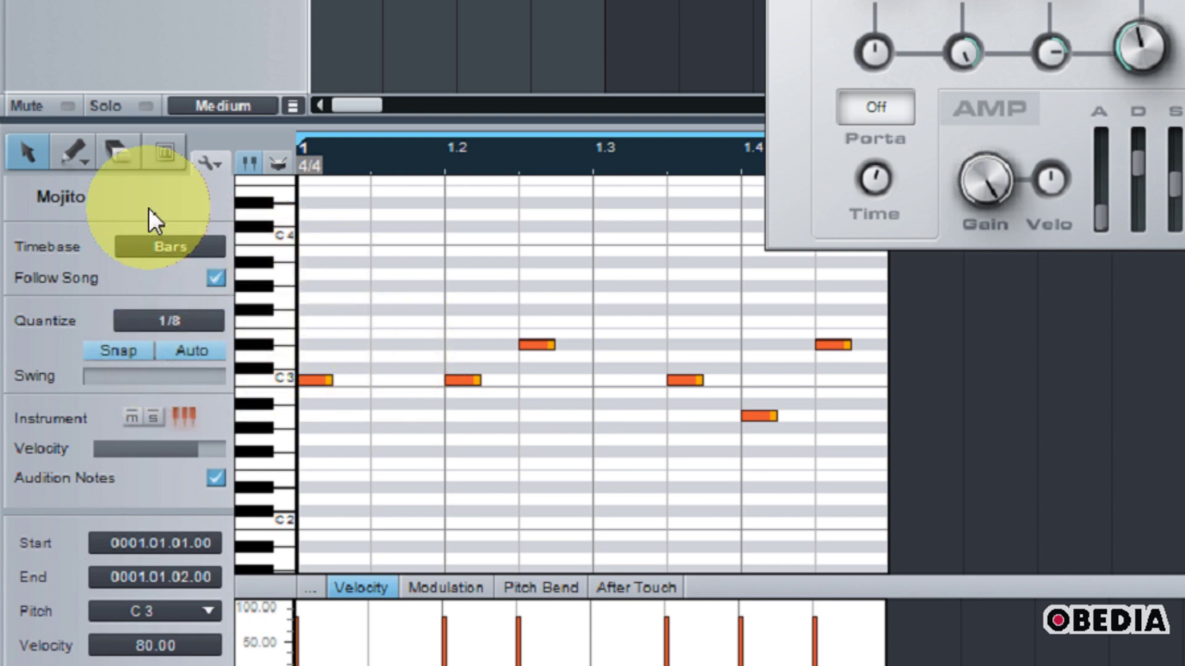
Draw a D#3 eighth note at 1.1.3, then erase it again
left_click(68, 152)
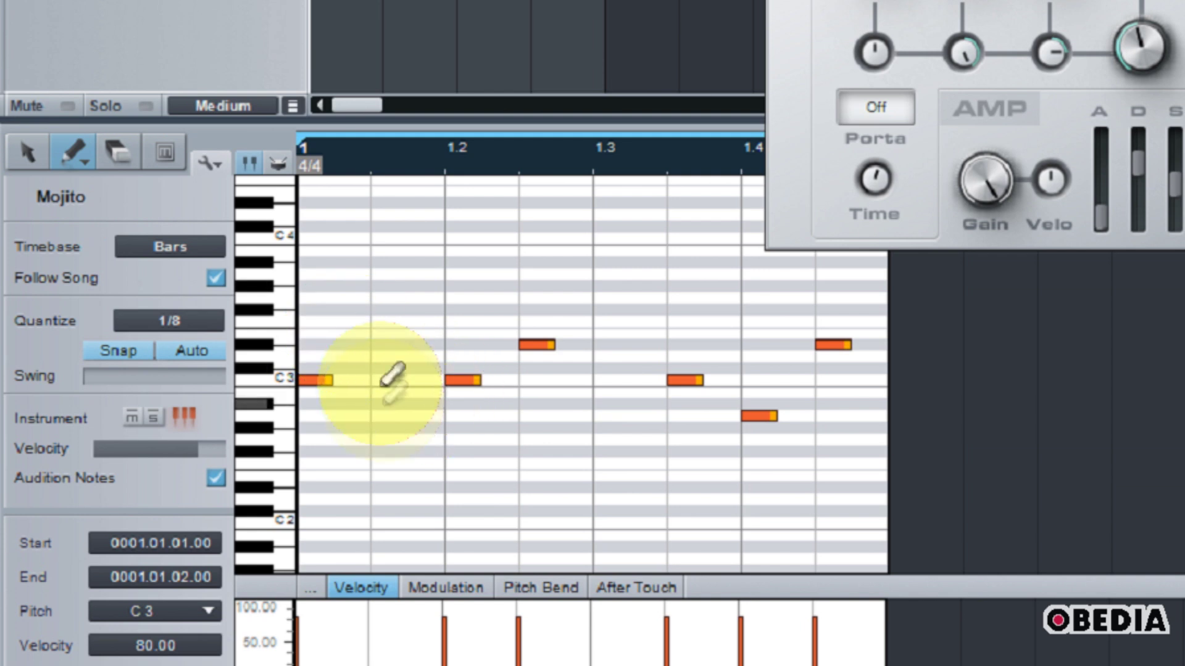
left_click(393, 342)
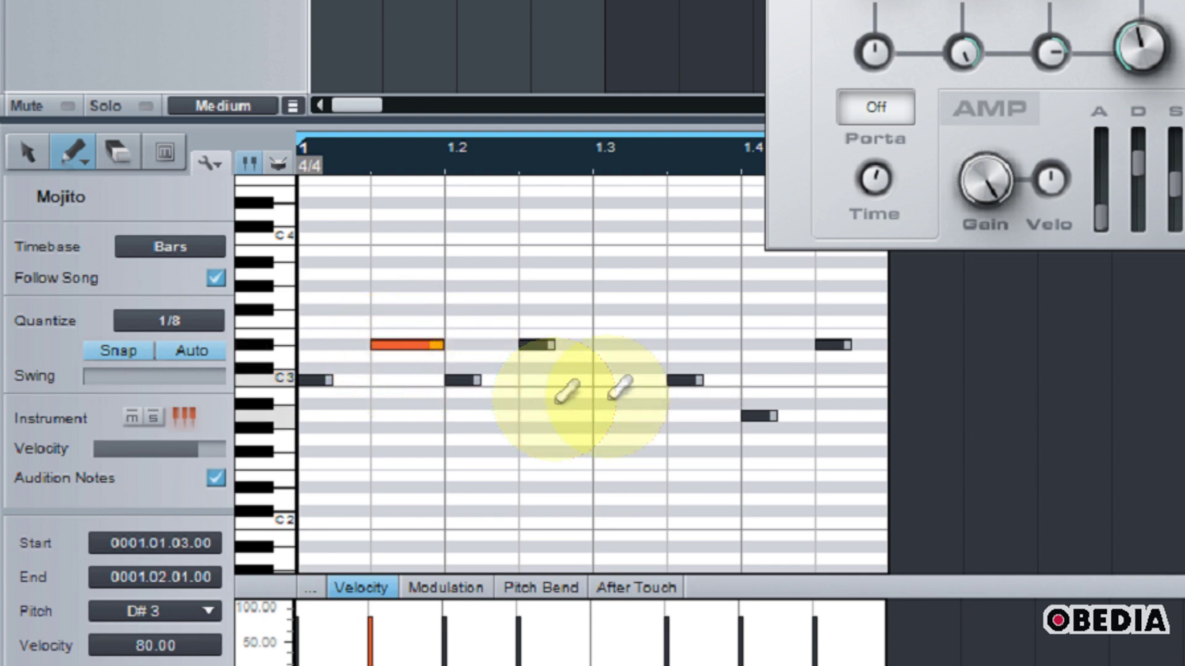
left_click(126, 162)
left_click(390, 346)
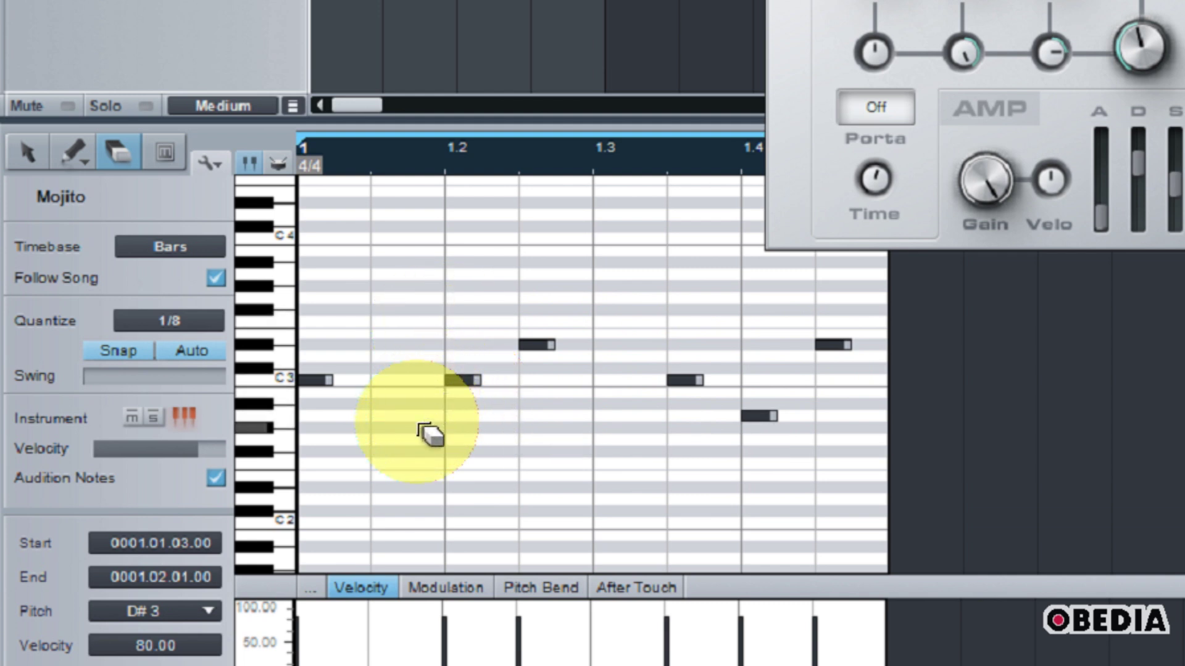
Set 96% swing on the 1/8 grid, draw F#3 notes before beats 2 and 4, and play
left_click(87, 380)
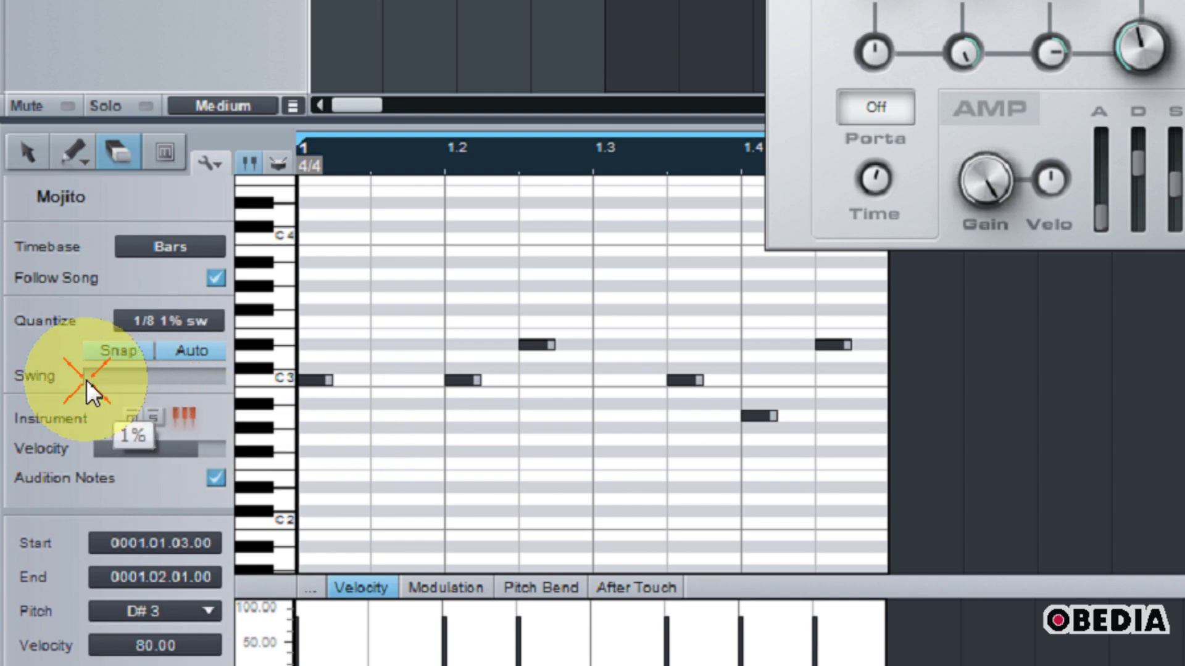
left_click_drag(87, 381, 224, 384)
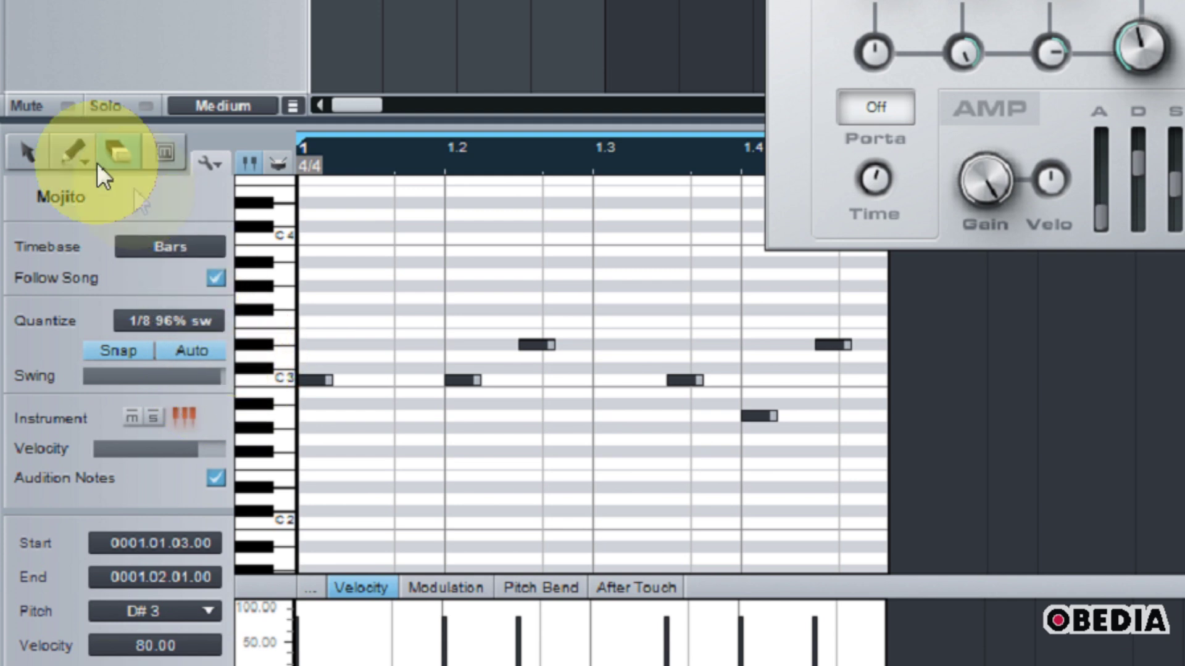
left_click(71, 153)
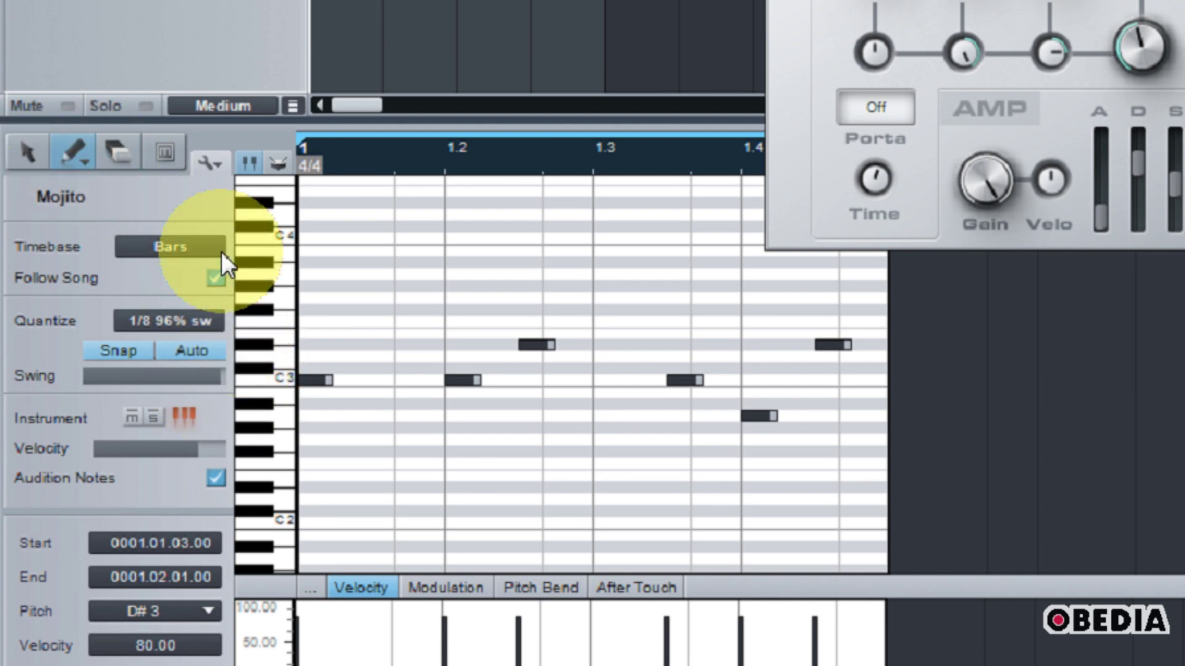
left_click(118, 156)
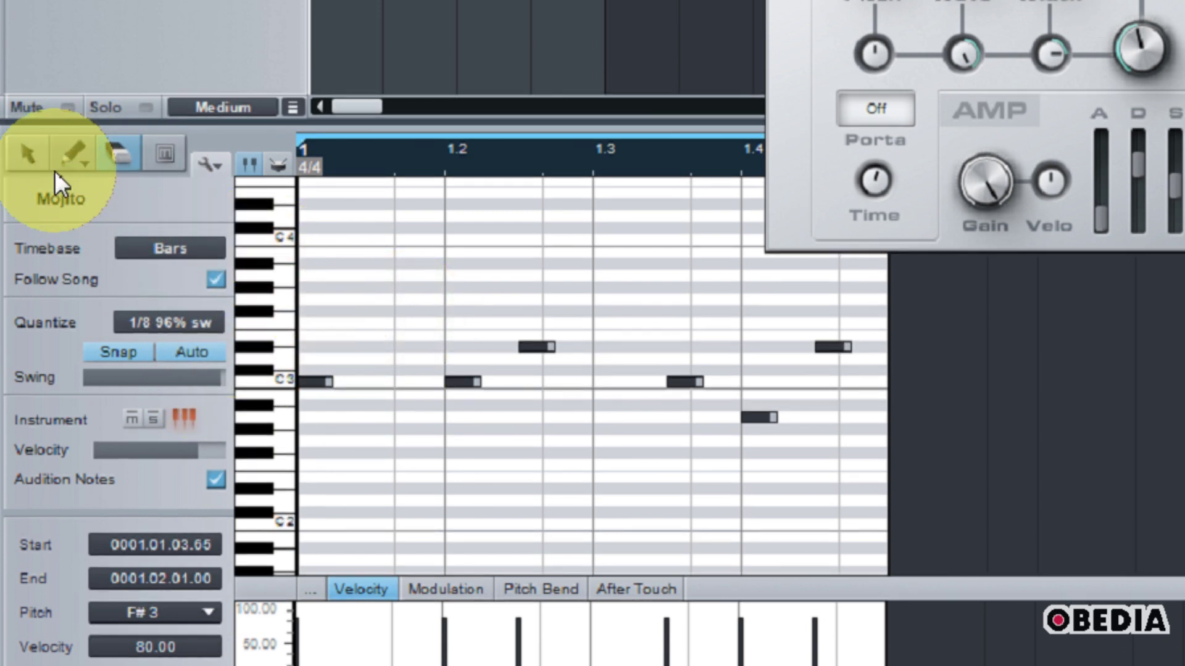
left_click(67, 158)
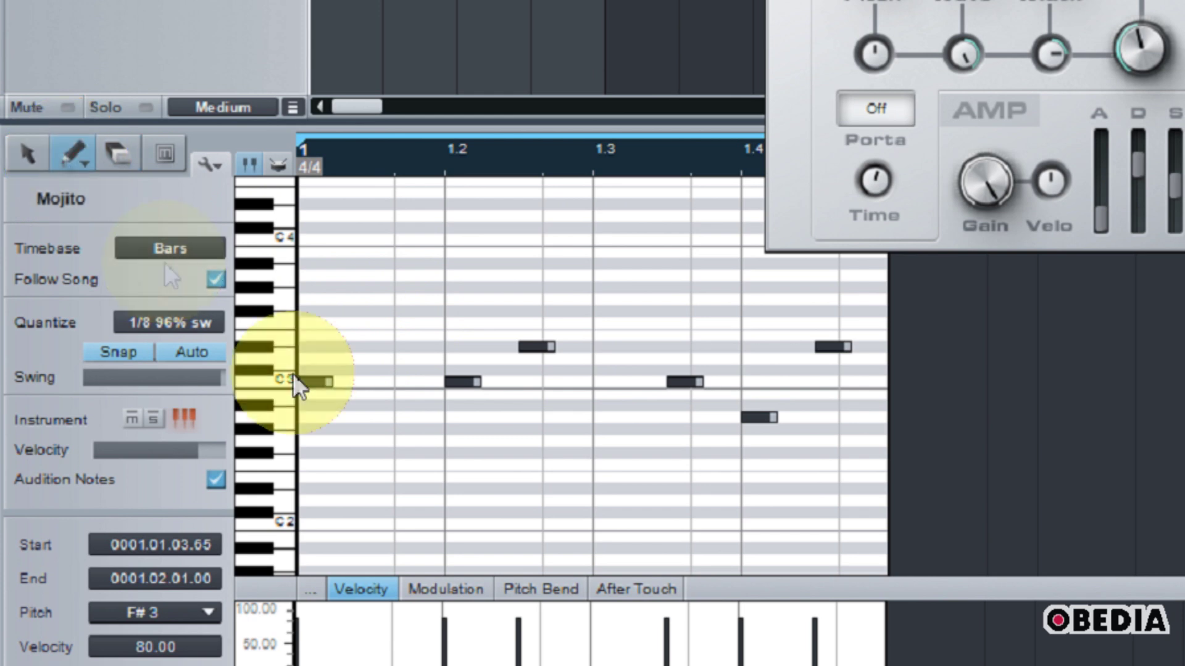
left_click(420, 310)
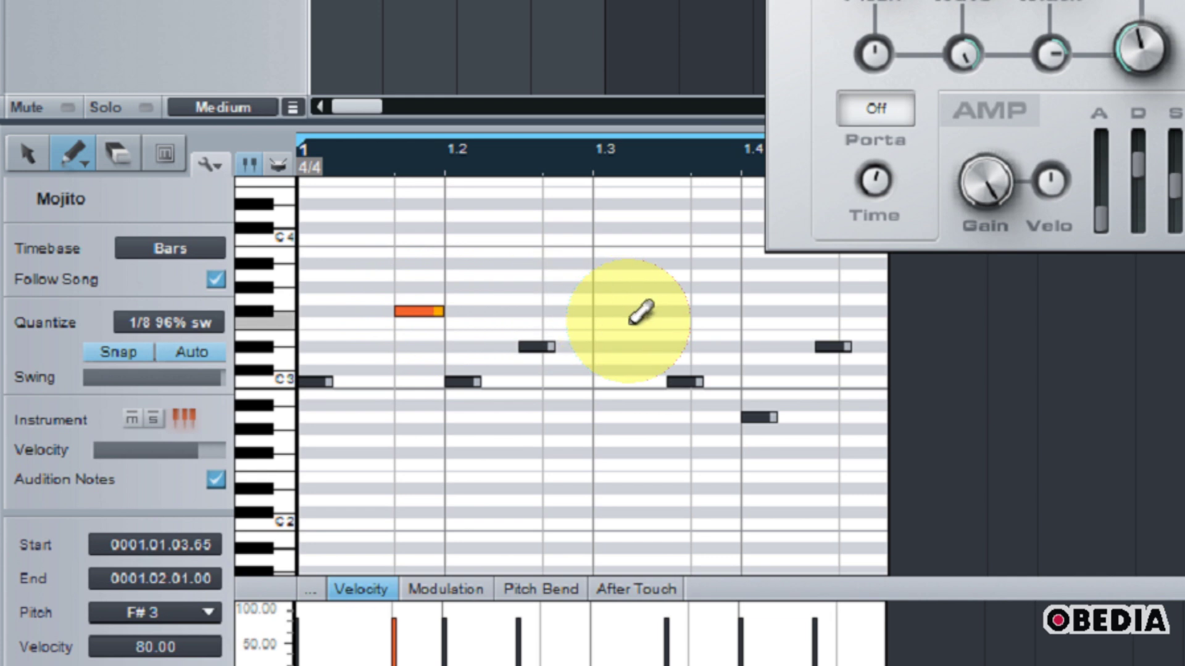
left_click(709, 311)
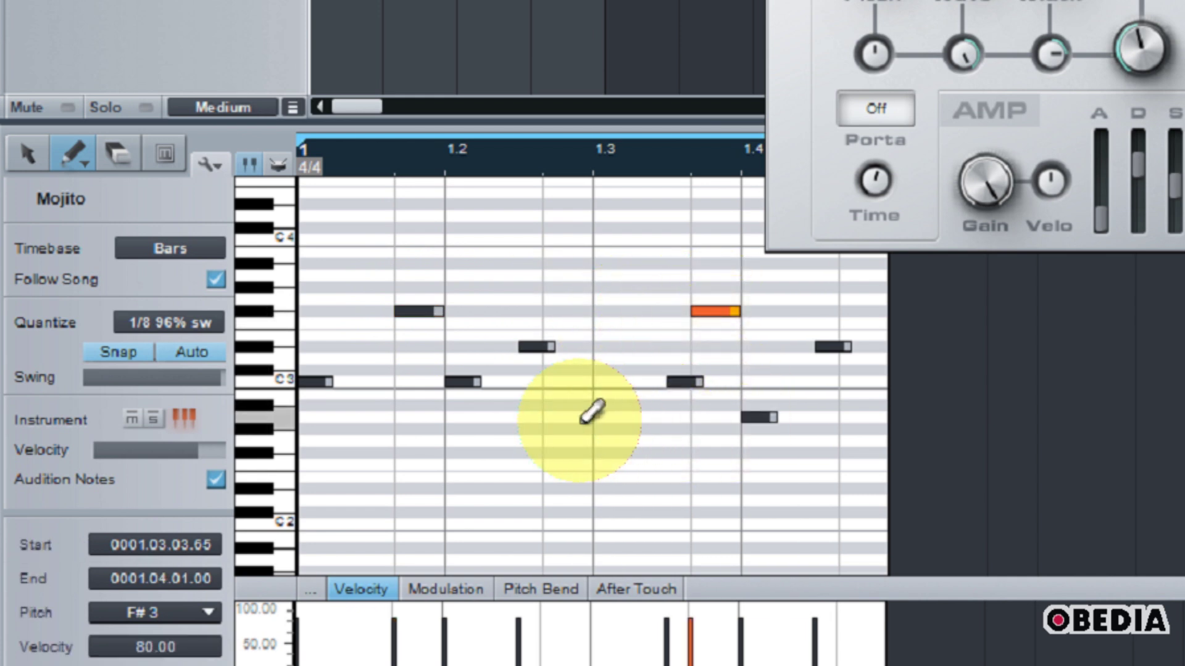
key("space")
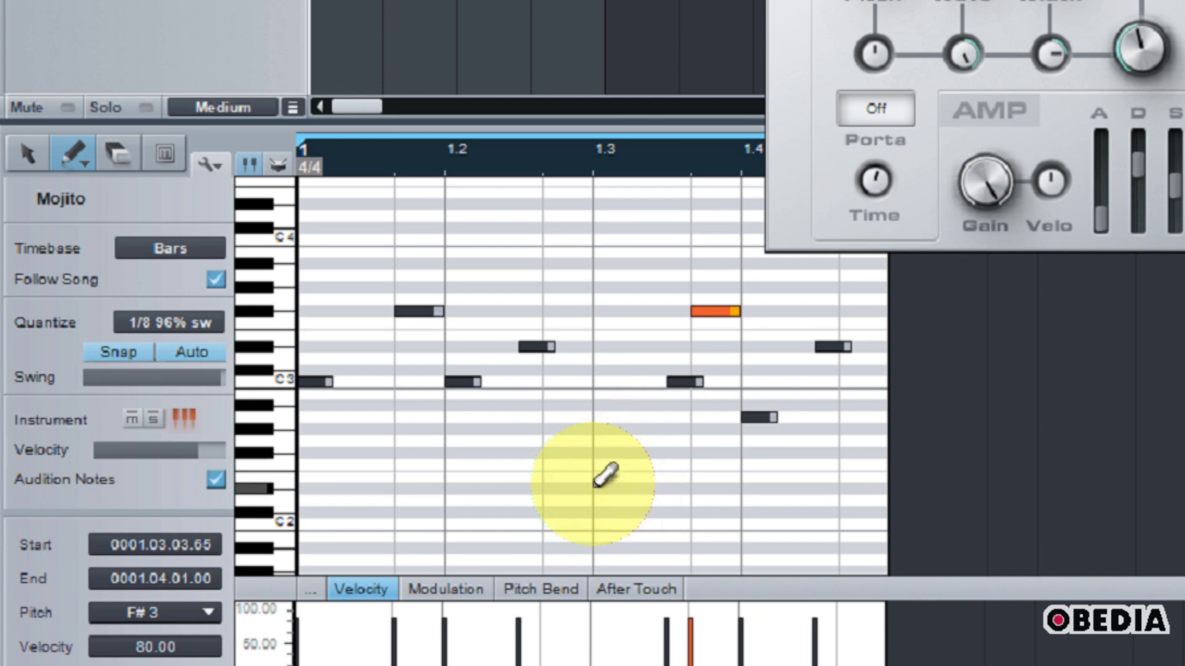
Select all the bass notes and apply Humanize to them twice
left_click(36, 157)
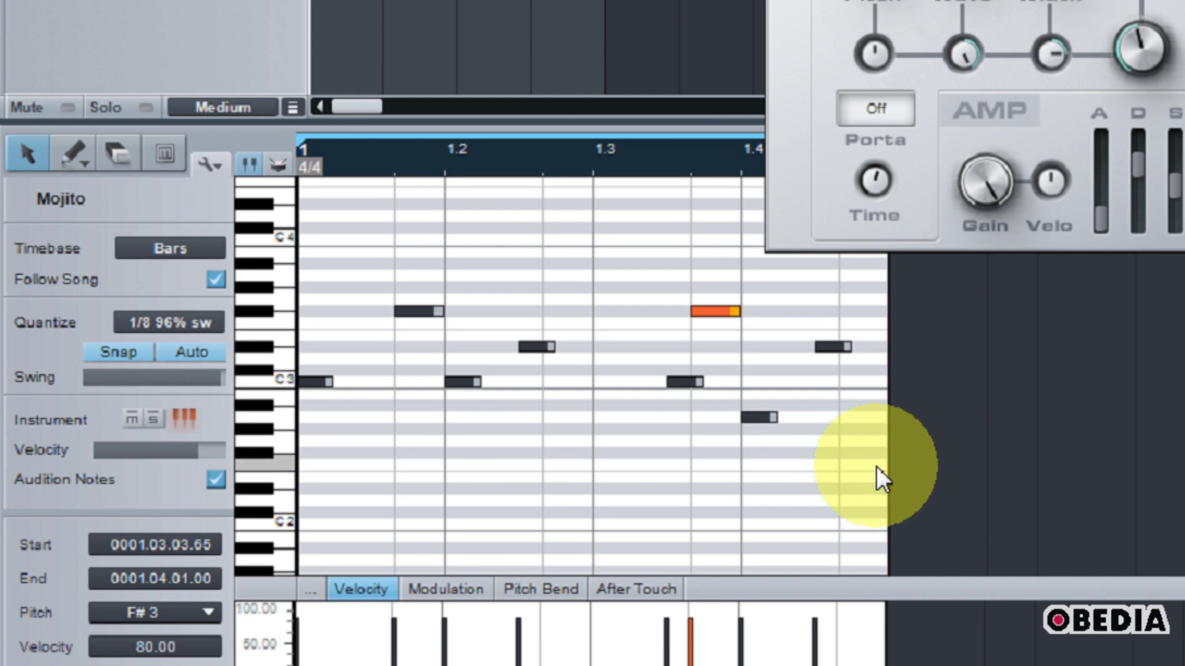
left_click_drag(879, 462, 306, 275)
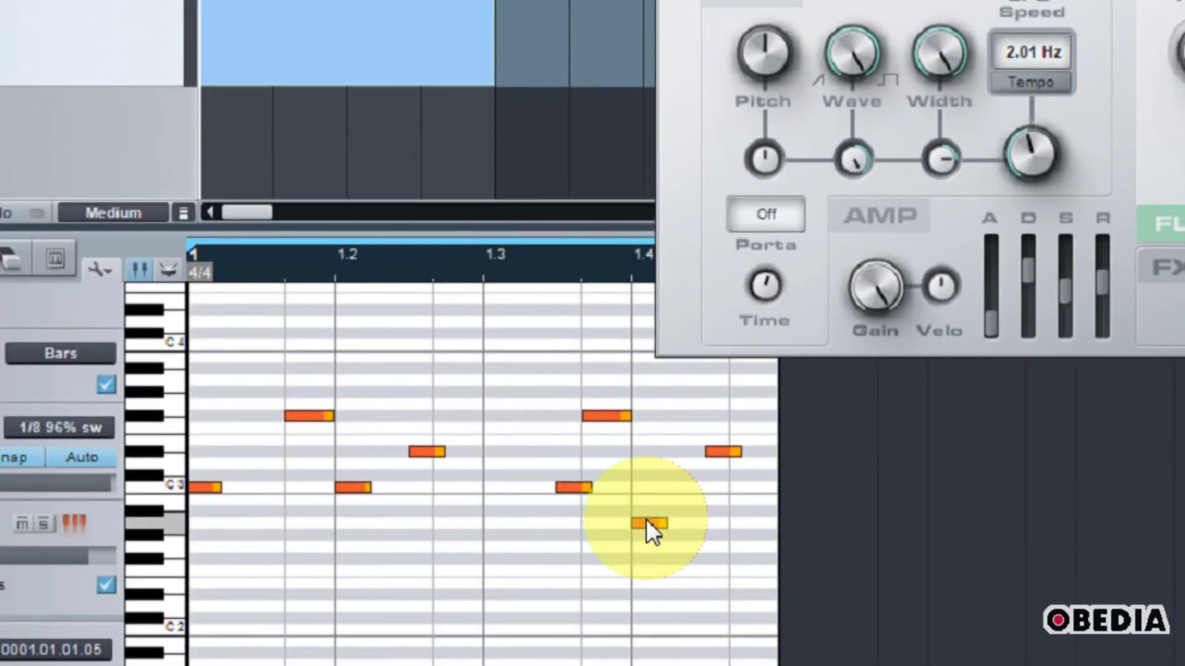
right_click(643, 523)
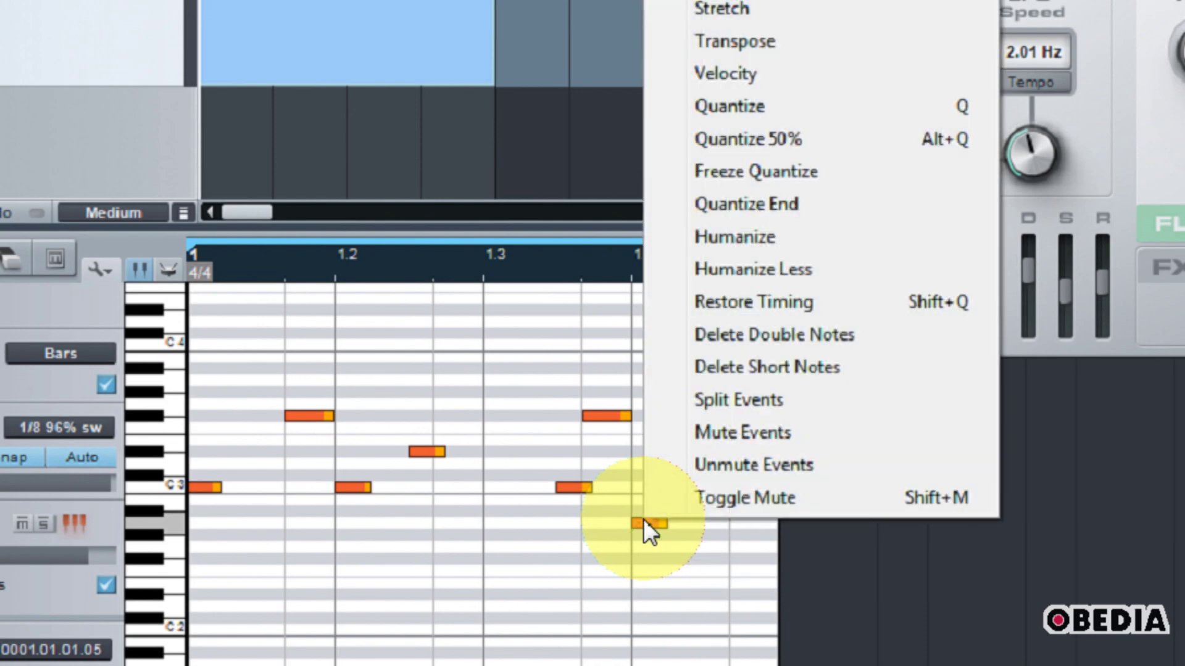
left_click(761, 236)
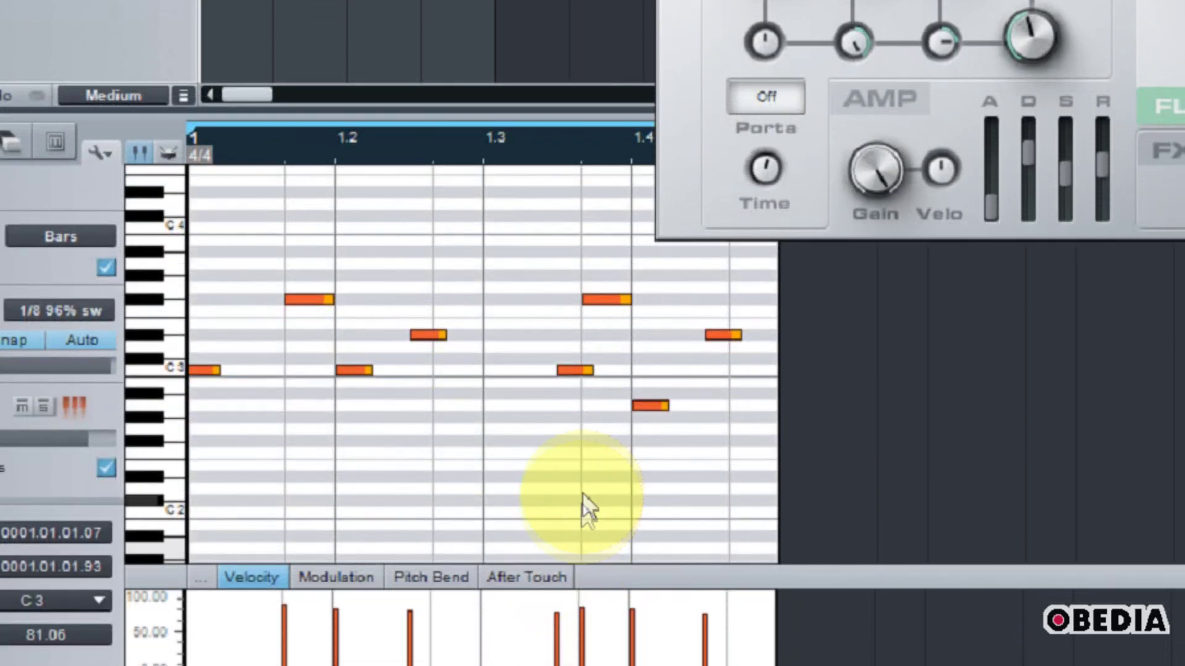
right_click(361, 370)
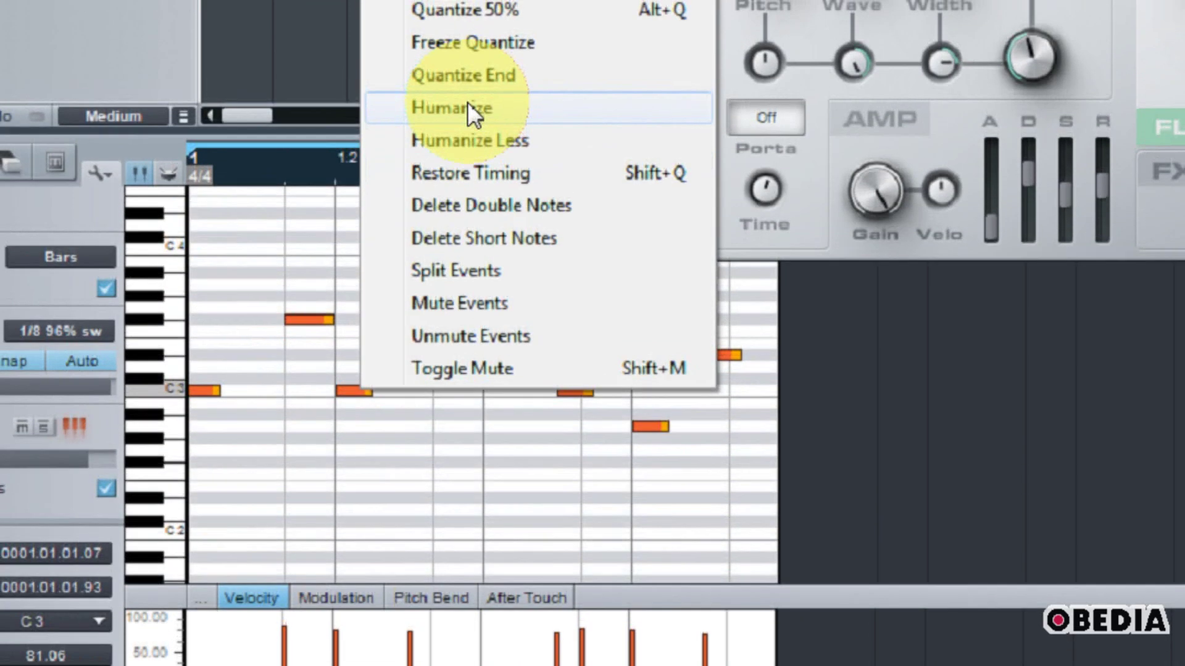
left_click(467, 88)
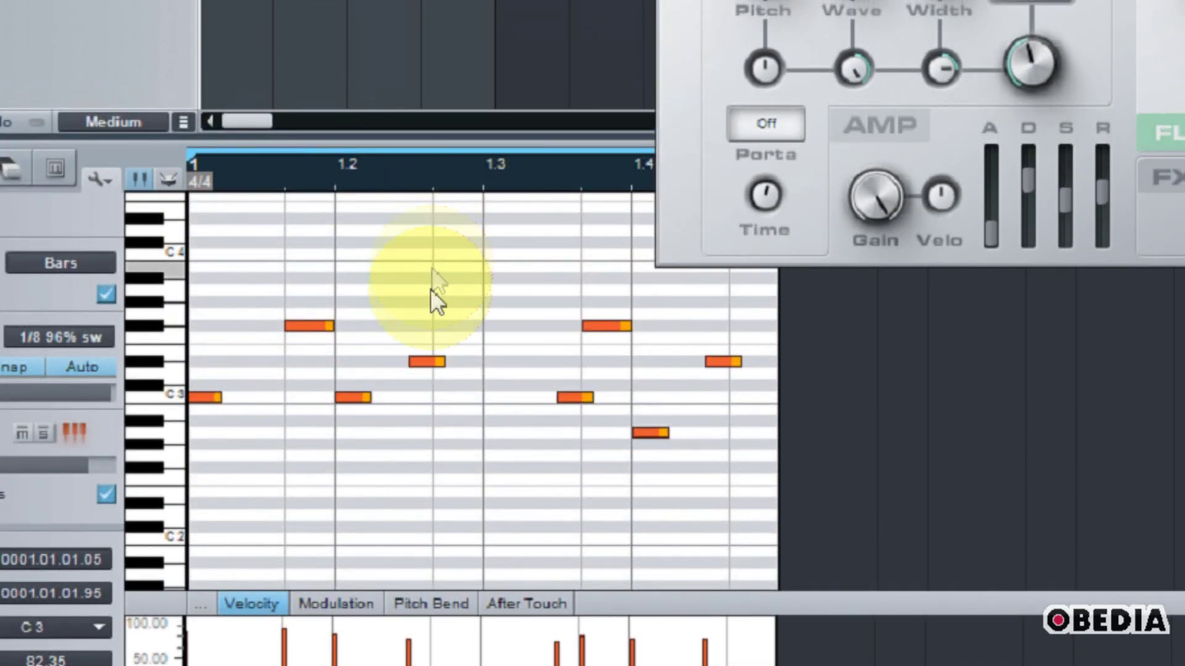
Apply Humanize Less twice, playing the part back after each pass
right_click(350, 396)
left_click(460, 142)
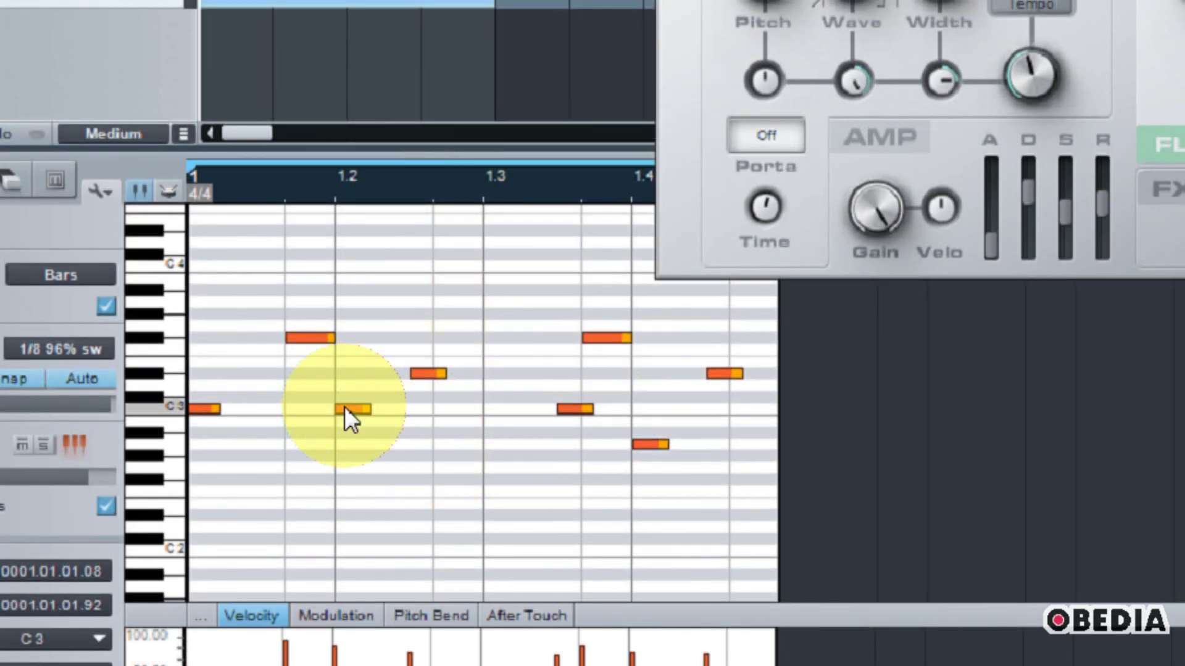
mouse_move(358, 409)
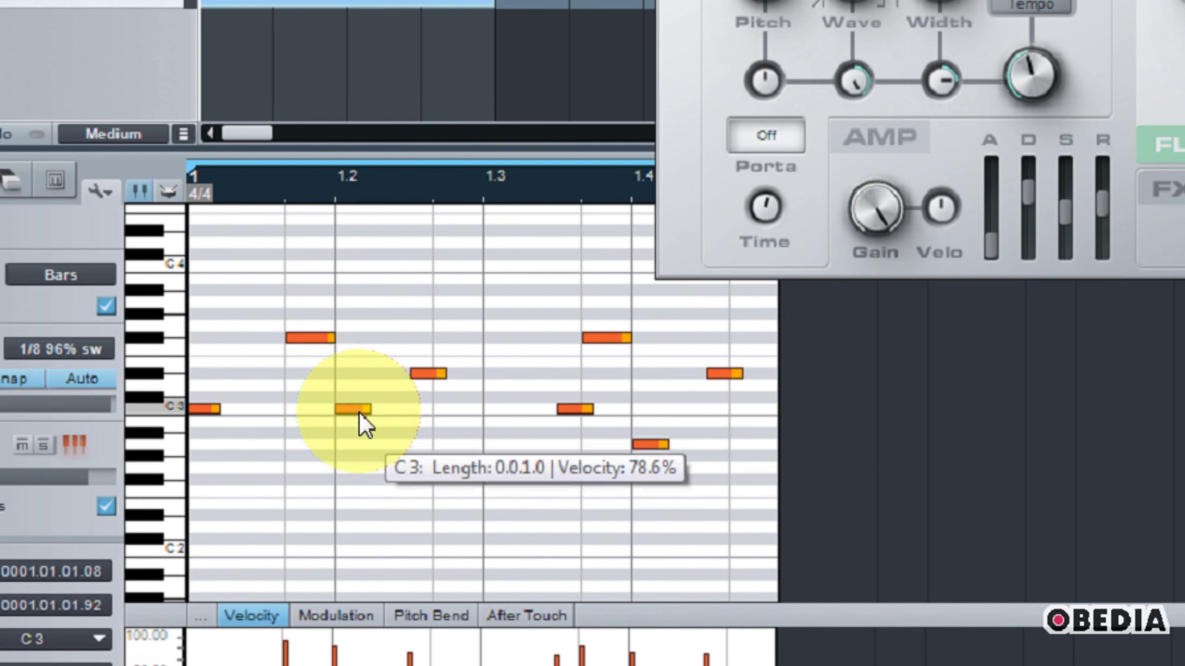
key("space")
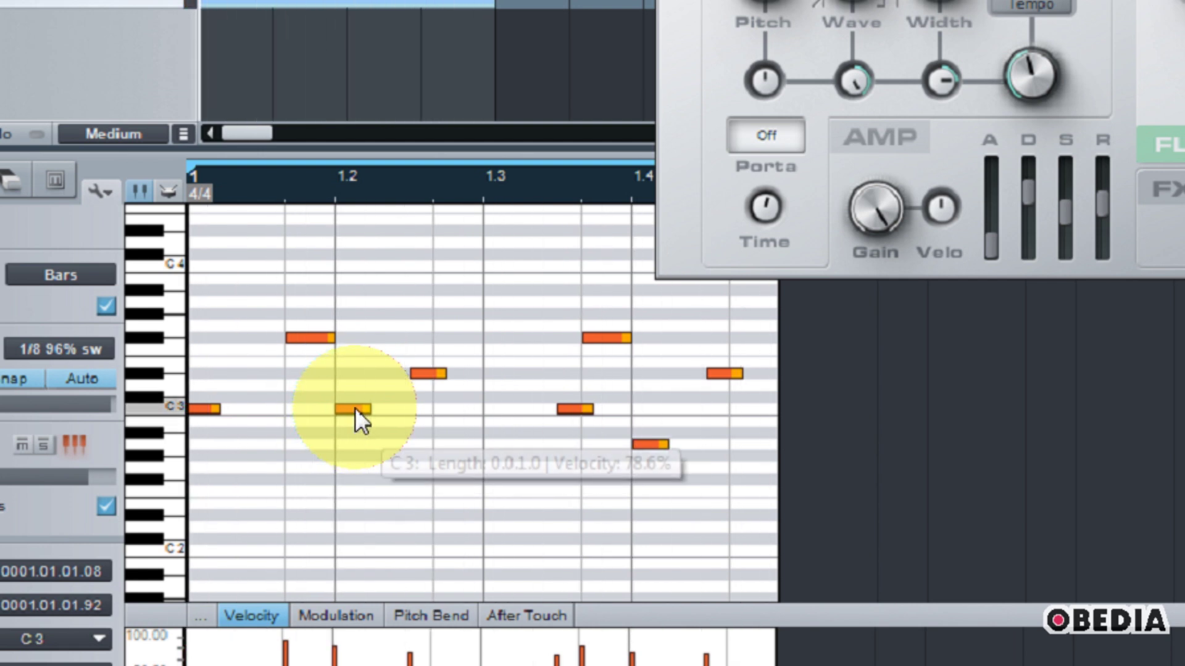
right_click(354, 409)
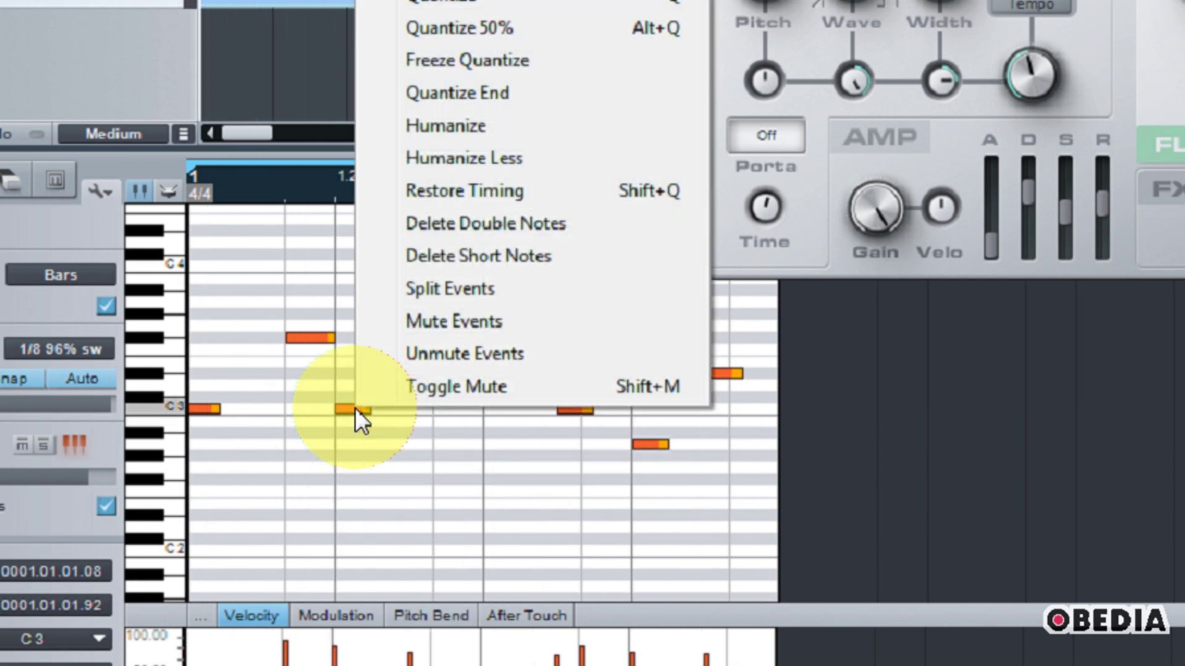
left_click(476, 159)
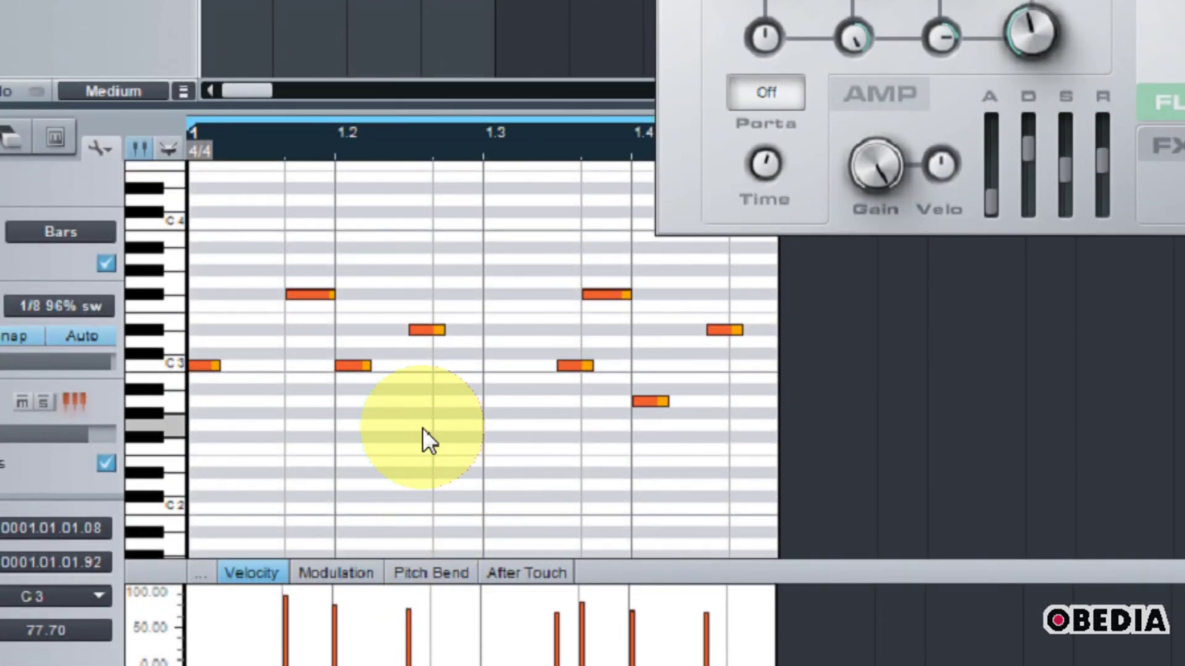
key("space")
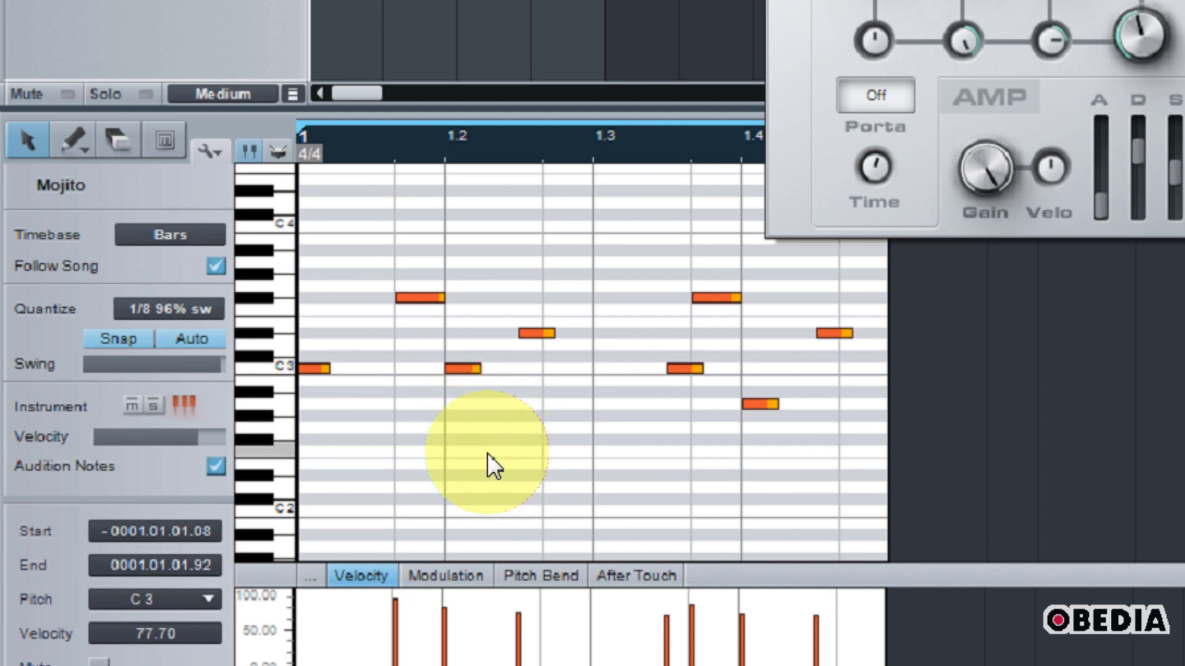
Deselect the notes and erase both F#3 notes from the bass line
left_click(422, 272)
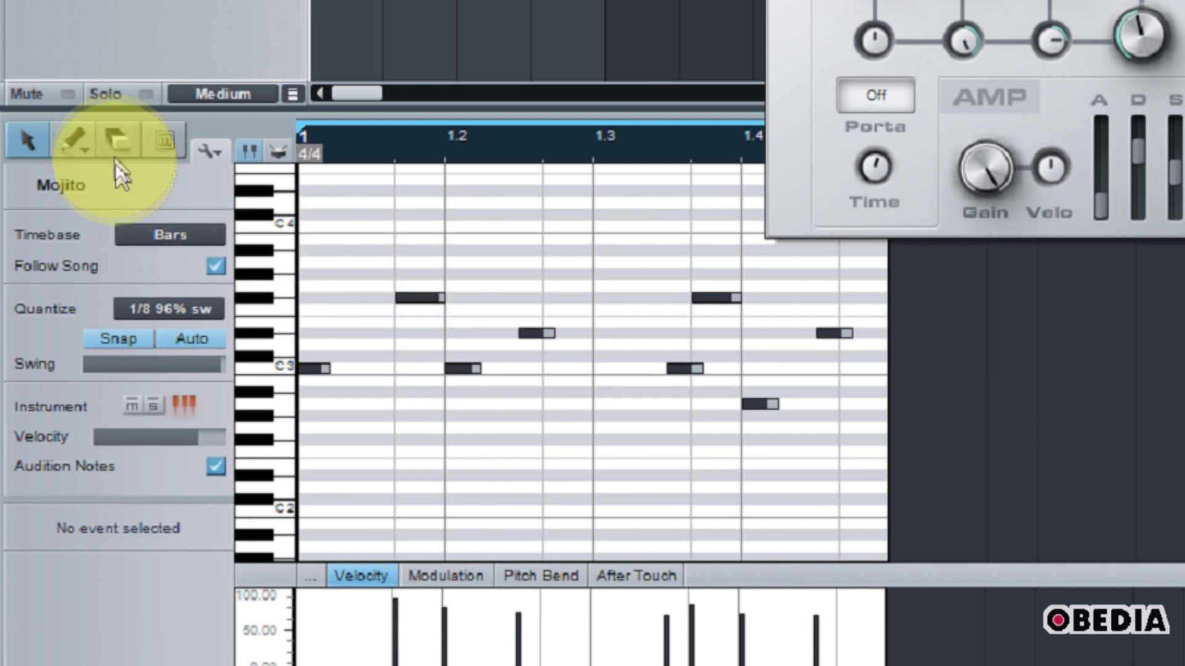
left_click(117, 141)
left_click(410, 298)
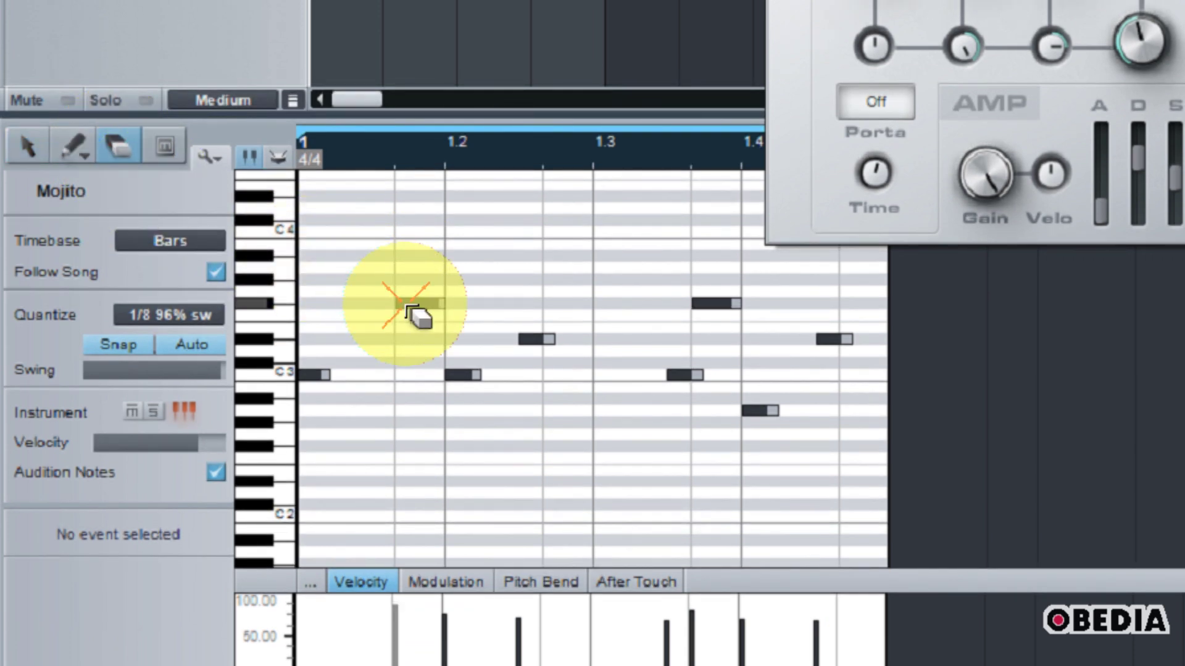
left_click(704, 305)
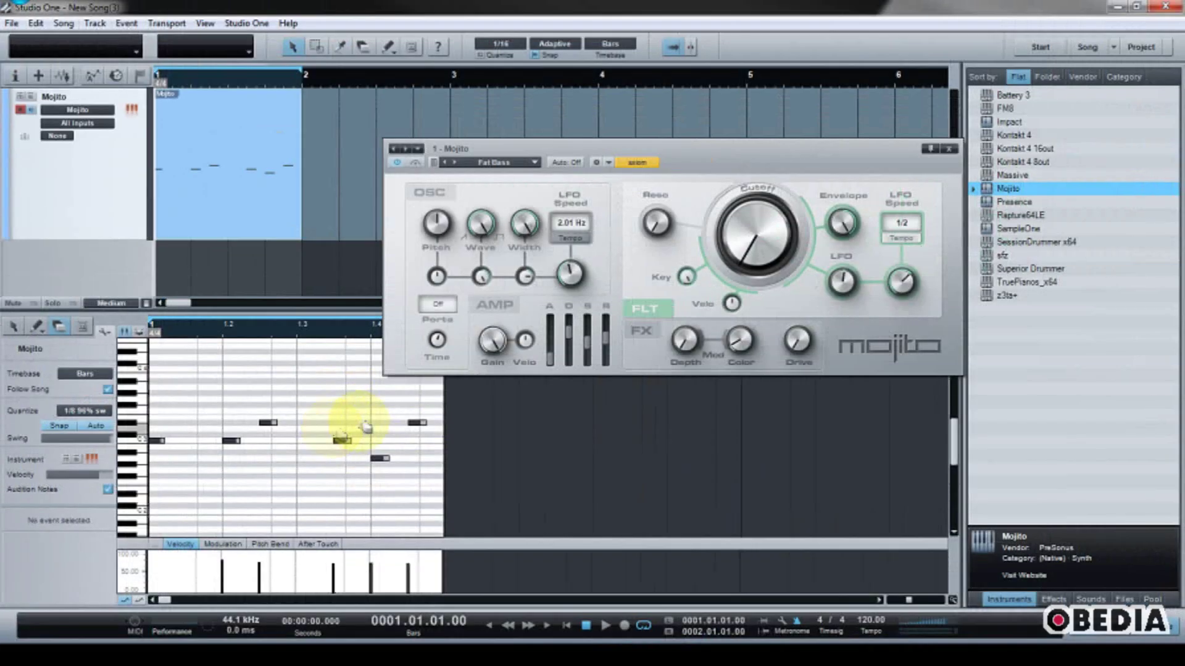
Move the Mojito synth editor window down and right so the arrangement tracks show
left_click_drag(531, 148, 598, 300)
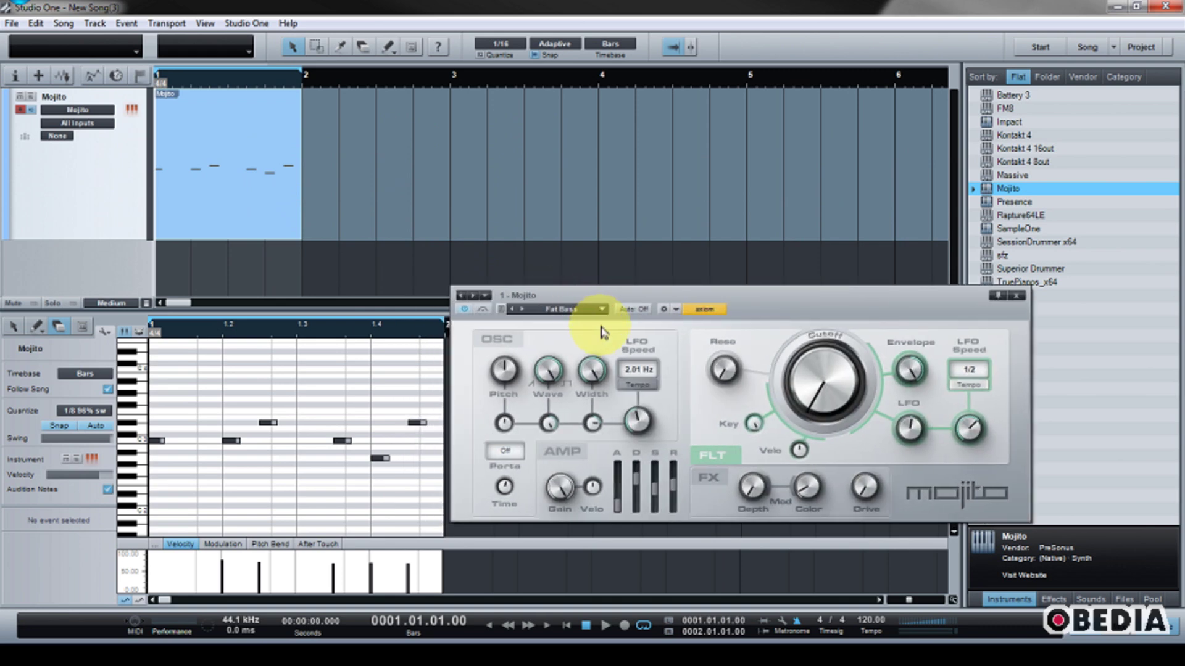